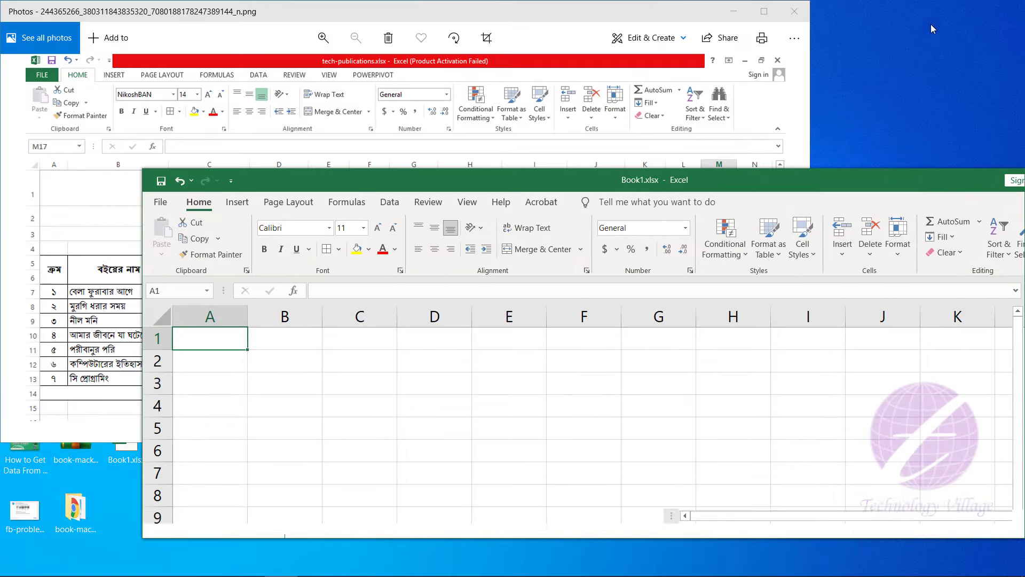
Step: Reduce the height of the Photos window with the reference table and place the Book1.xlsx Excel window below it
click(585, 17)
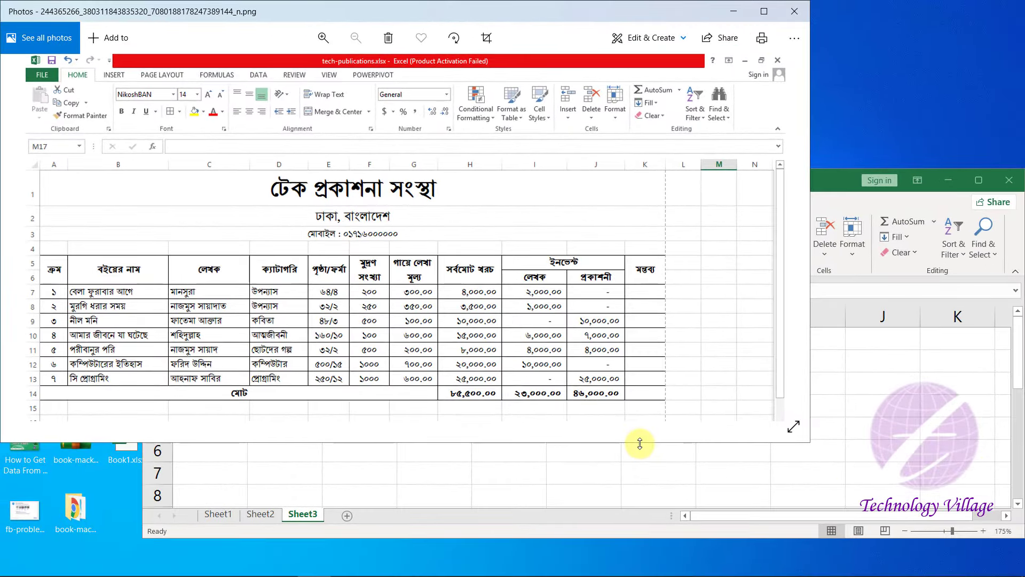
drag(639, 443, 633, 267)
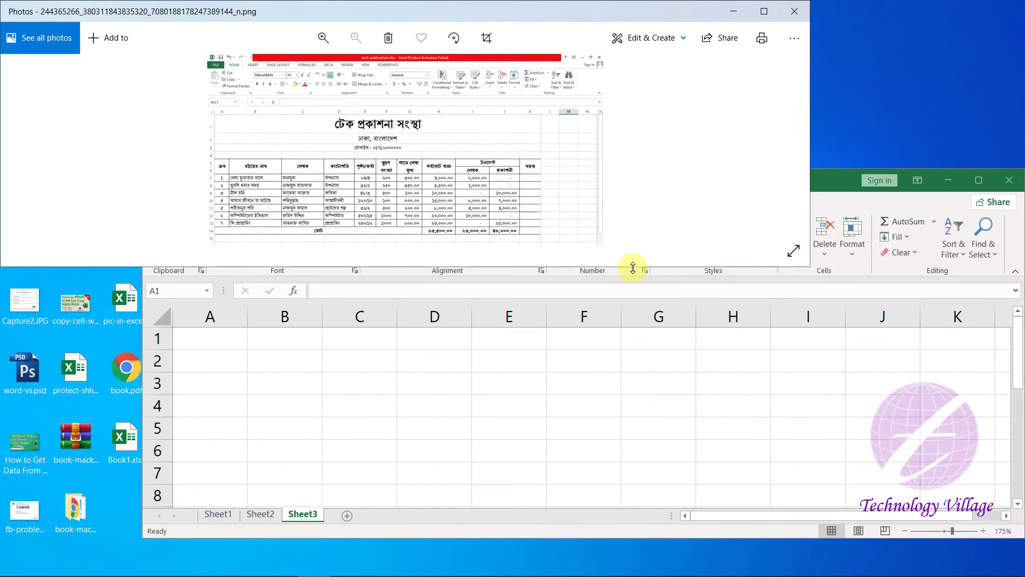
click(835, 181)
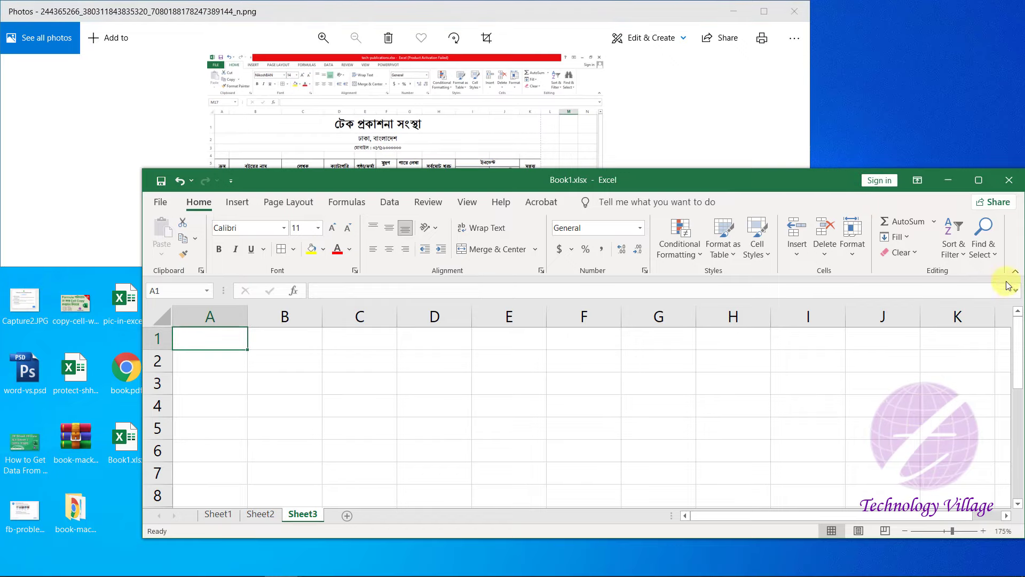
drag(671, 176, 635, 250)
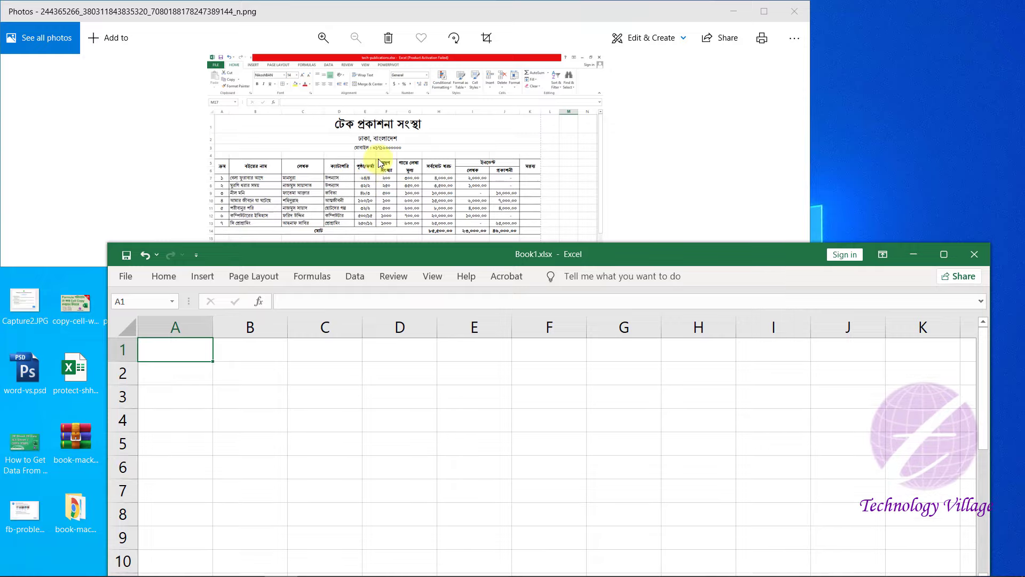
Step: Format all cells of Sheet3 with the SutonnyMJ font at size 14
click(260, 354)
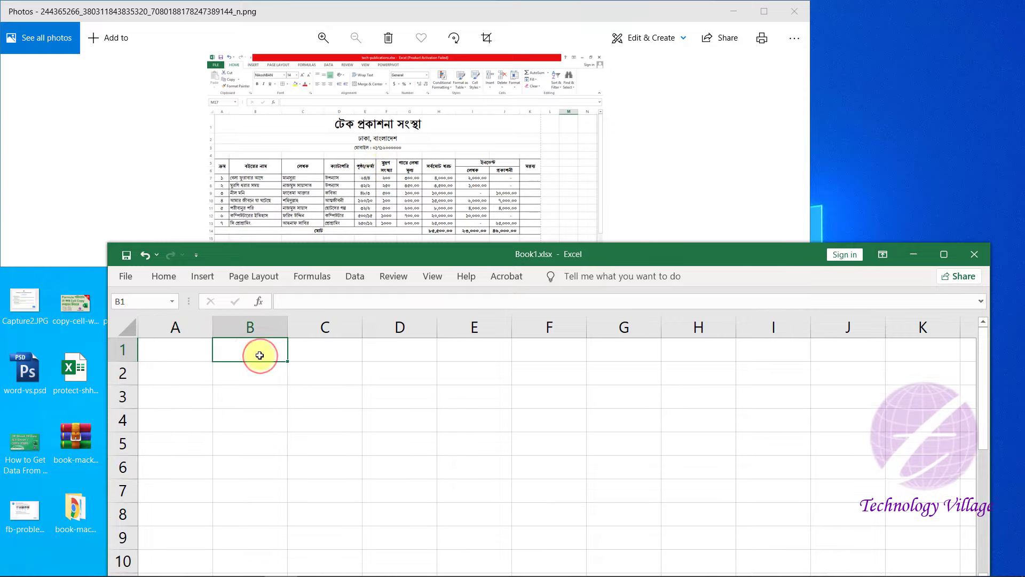
key(ctrl+a)
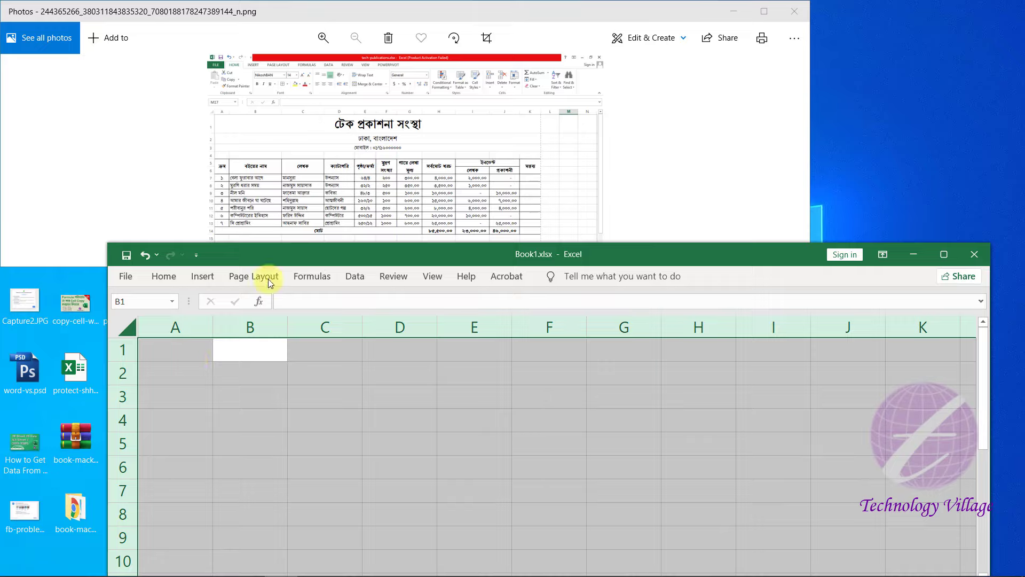
click(165, 277)
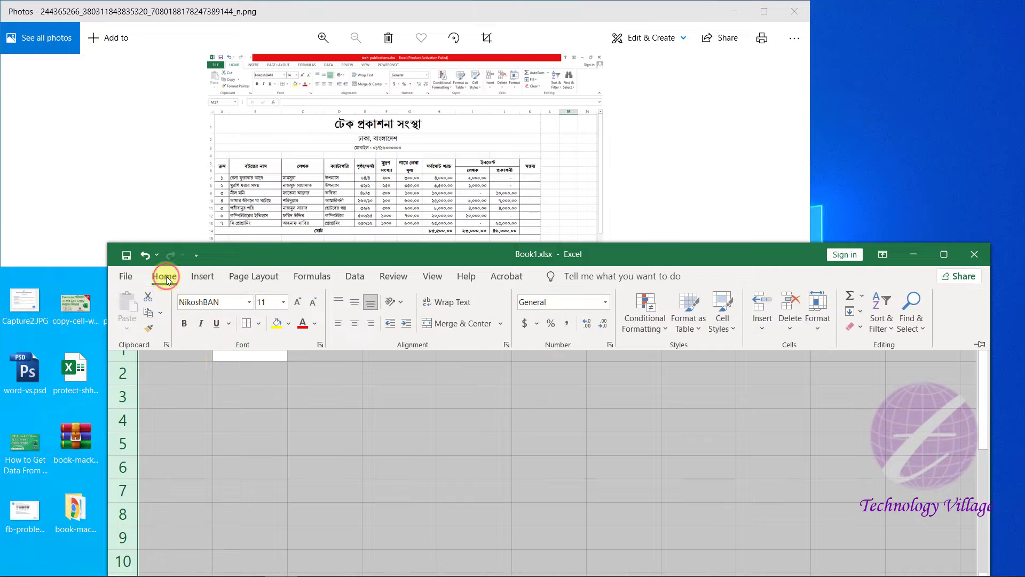
click(248, 302)
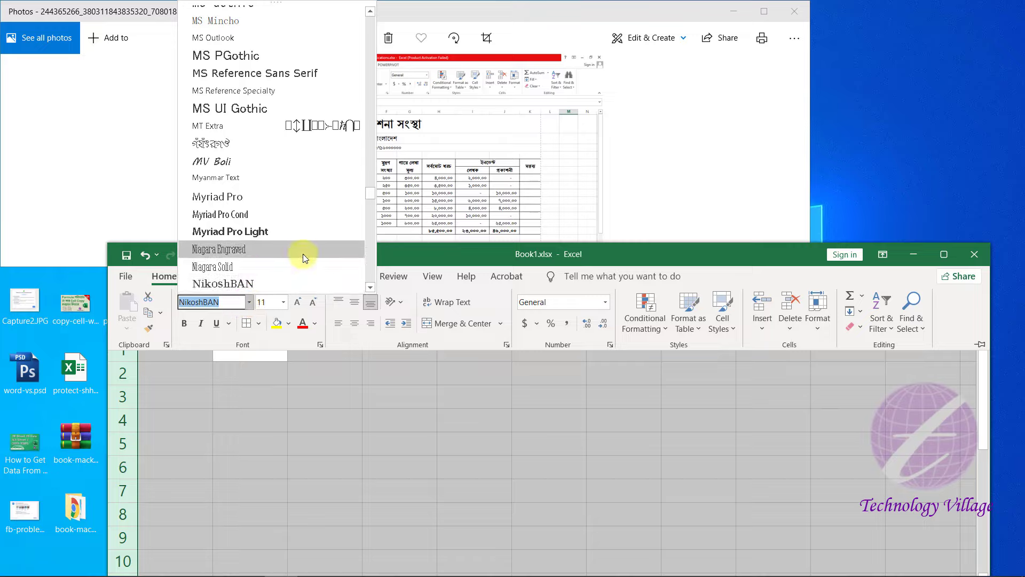
text(জট)
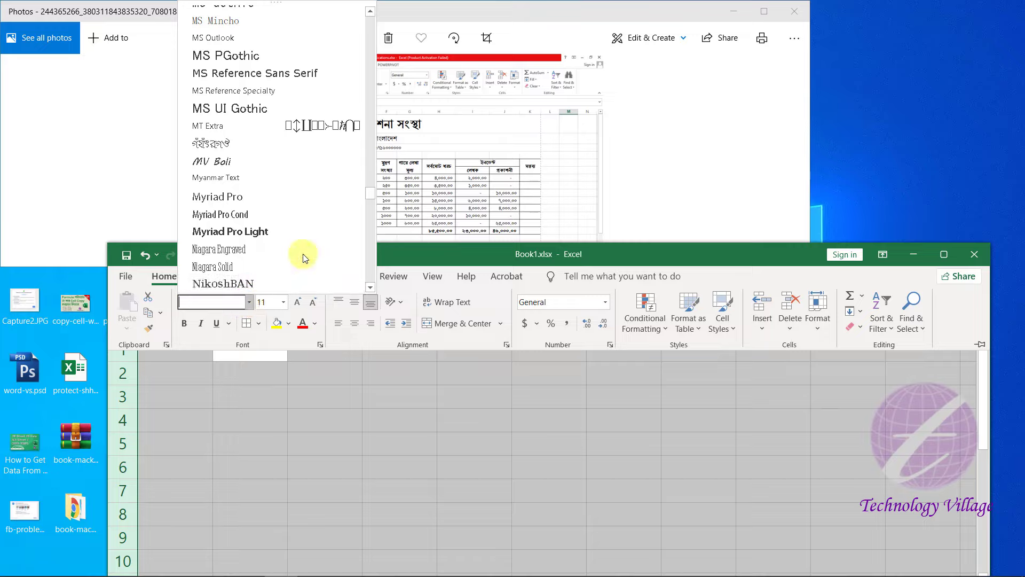
text(Suty)
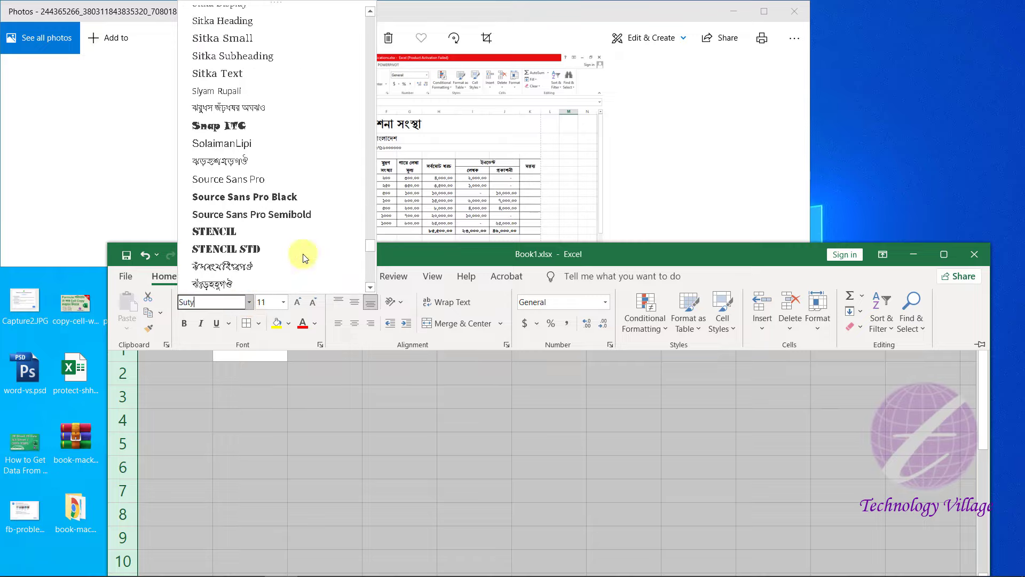
click(229, 282)
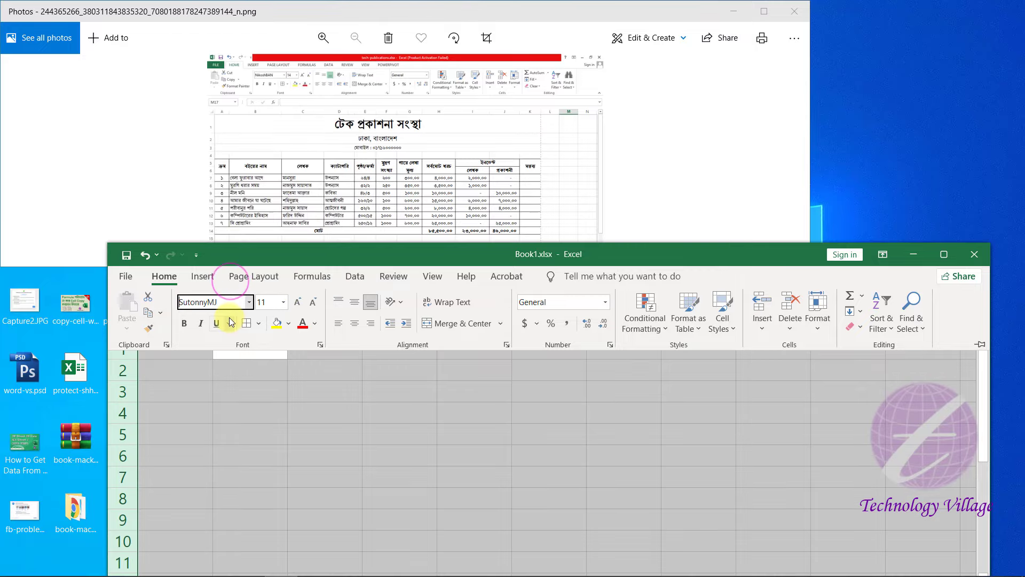
click(283, 303)
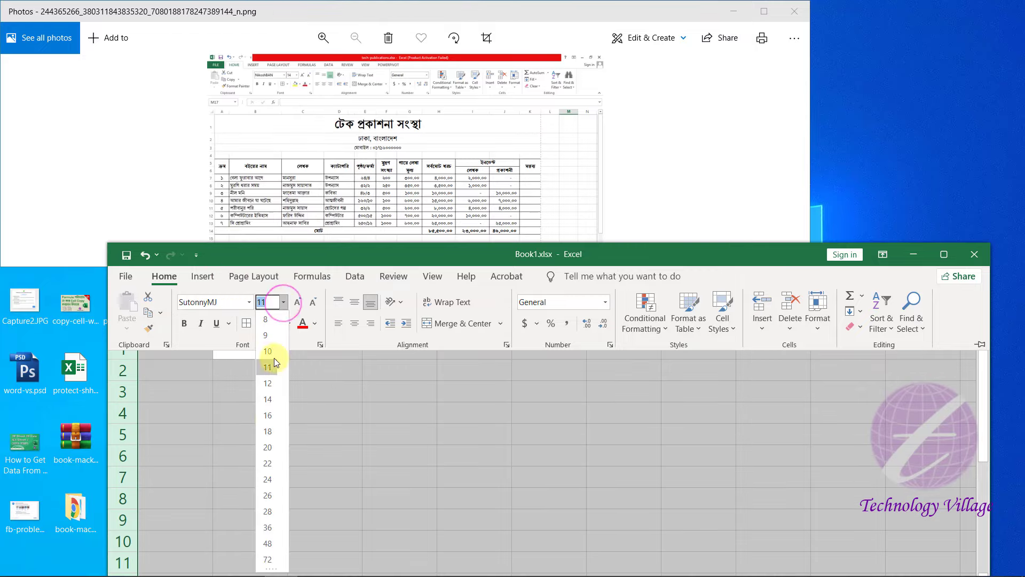
click(268, 399)
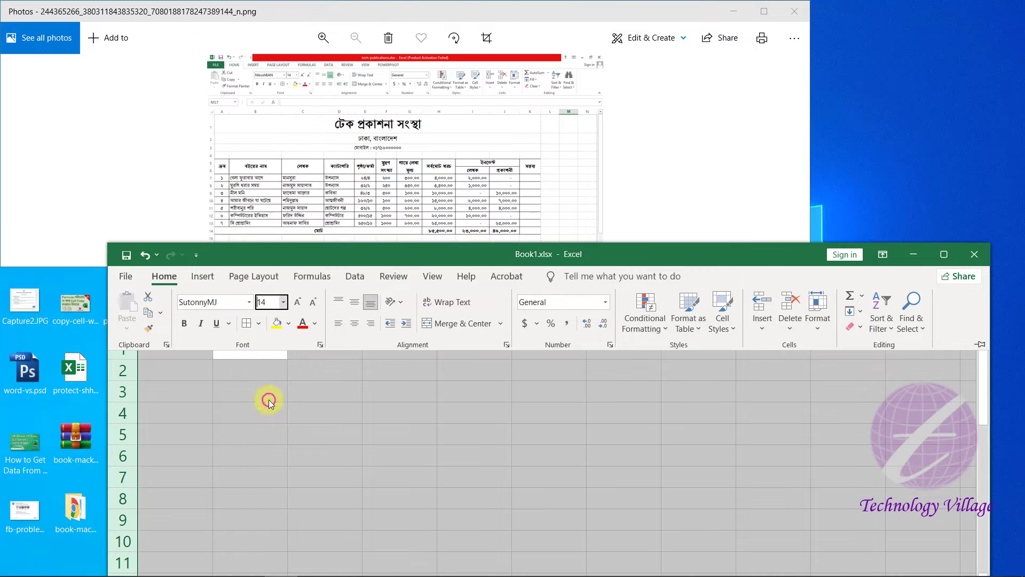
click(182, 362)
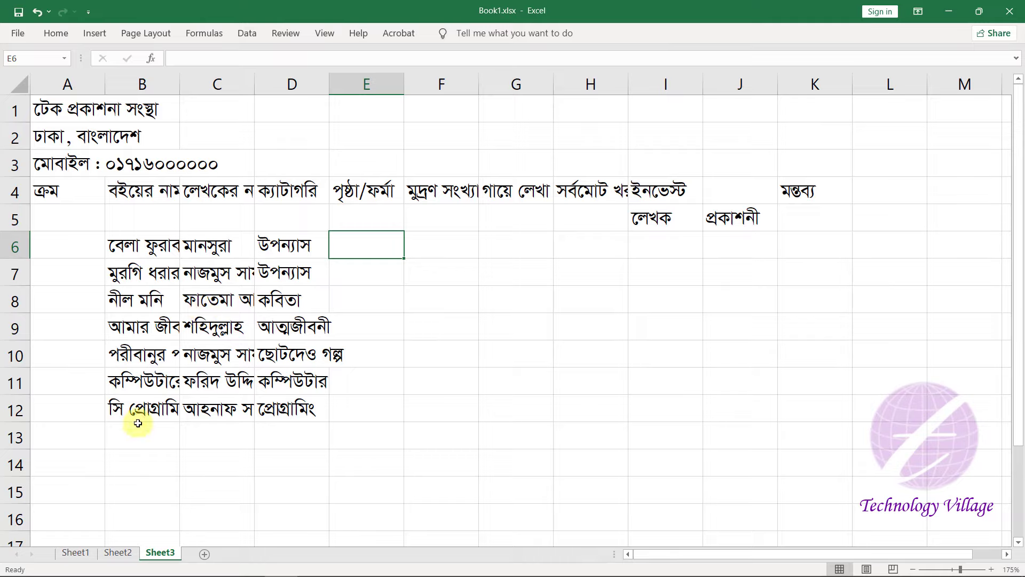
Step: Widen columns B, C and D to fit the book names, author names and categories
drag(182, 85, 241, 85)
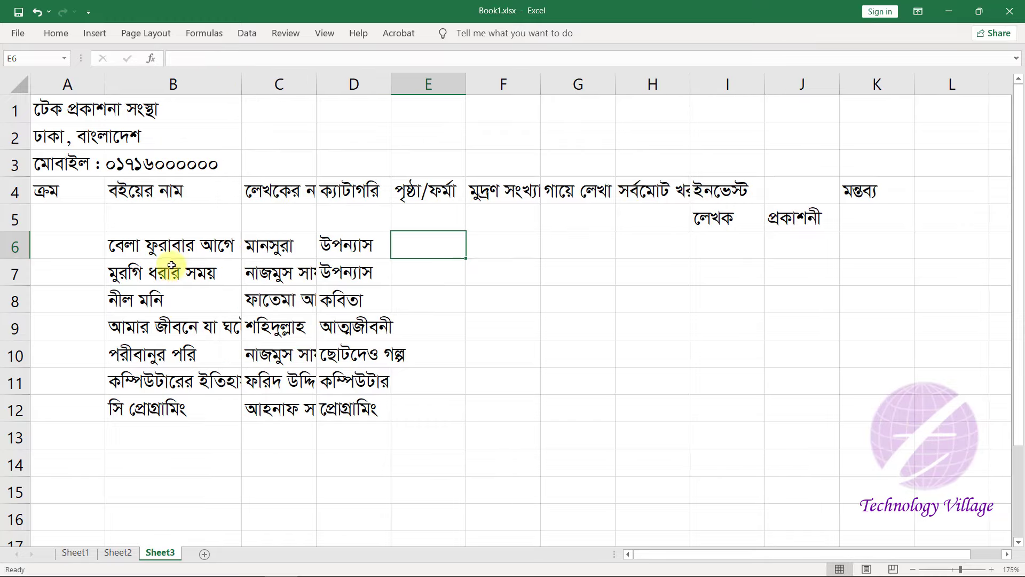
drag(315, 86, 353, 81)
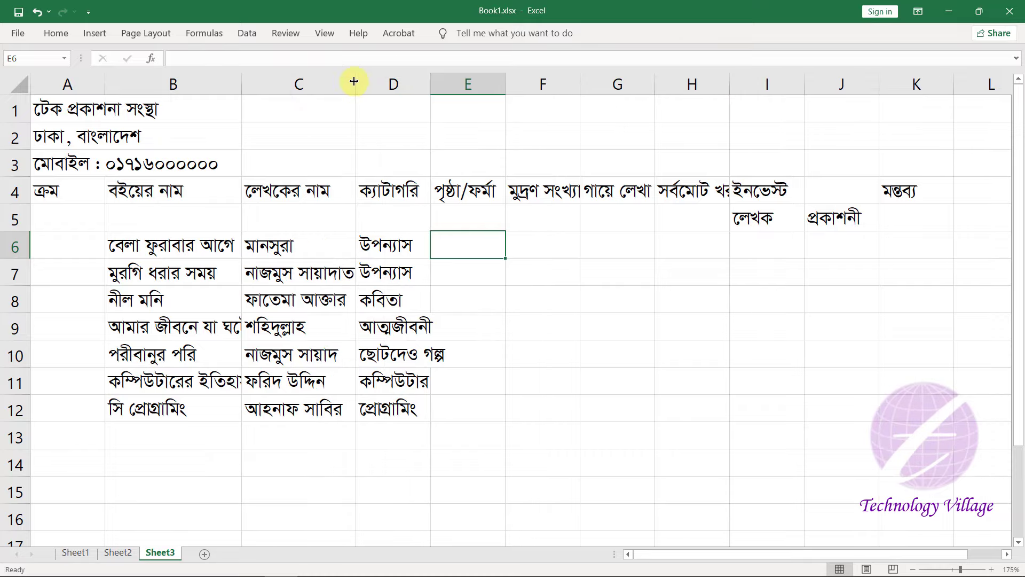
drag(430, 83, 449, 82)
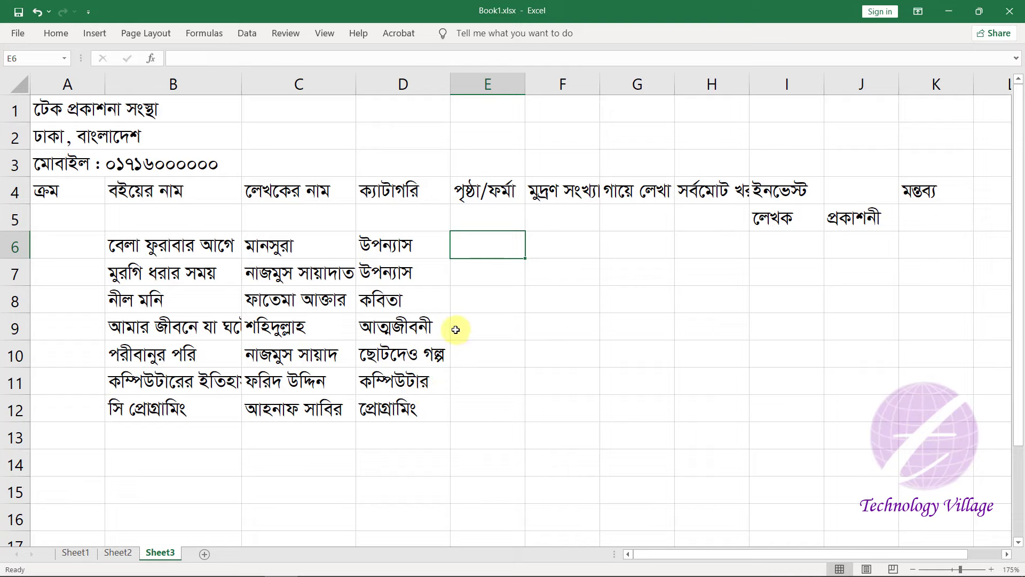
Step: Set the font size of the whole sheet to 12
key(ctrl+a)
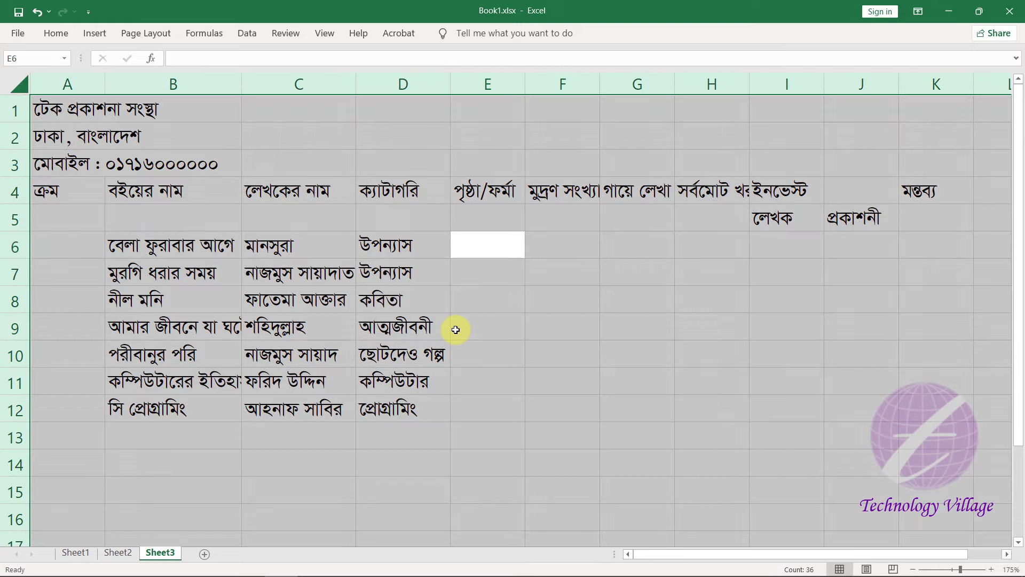
click(58, 35)
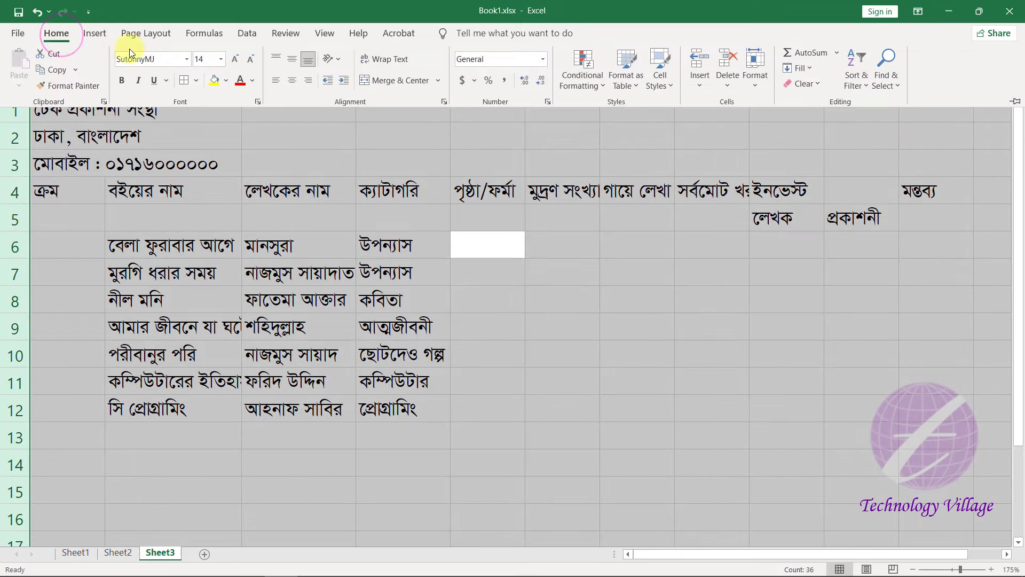
click(219, 60)
click(205, 109)
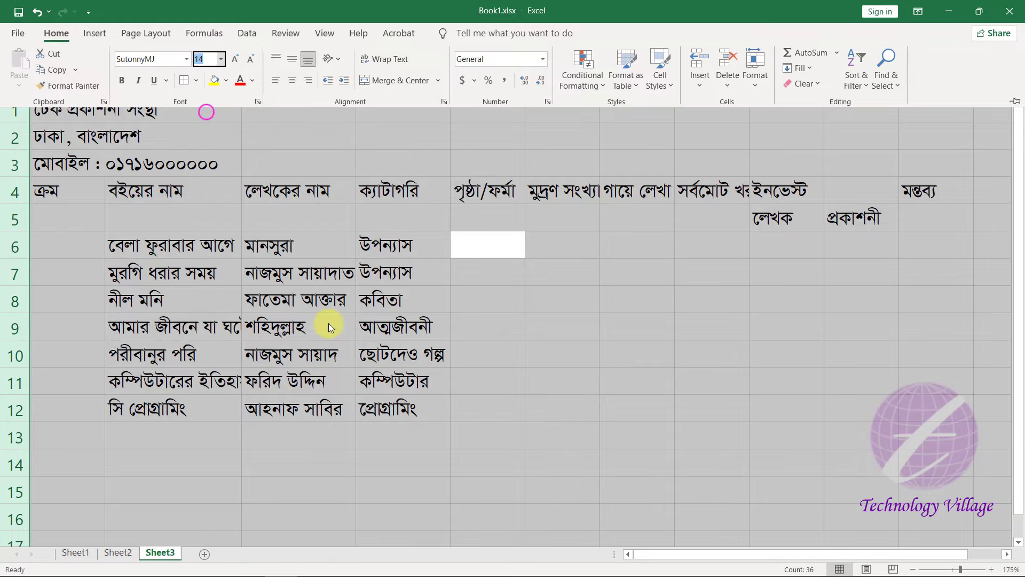
click(221, 58)
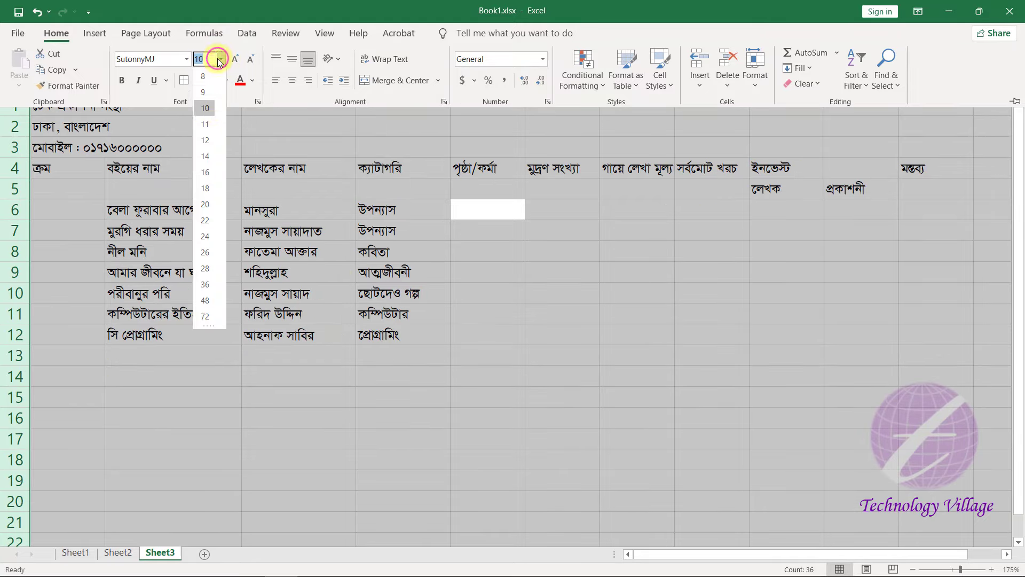
click(206, 143)
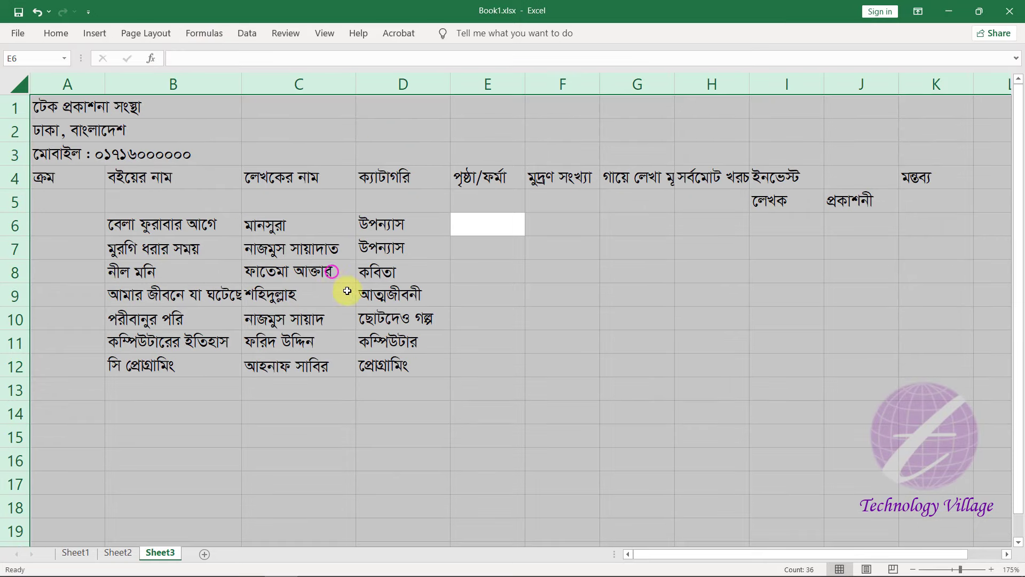
click(363, 293)
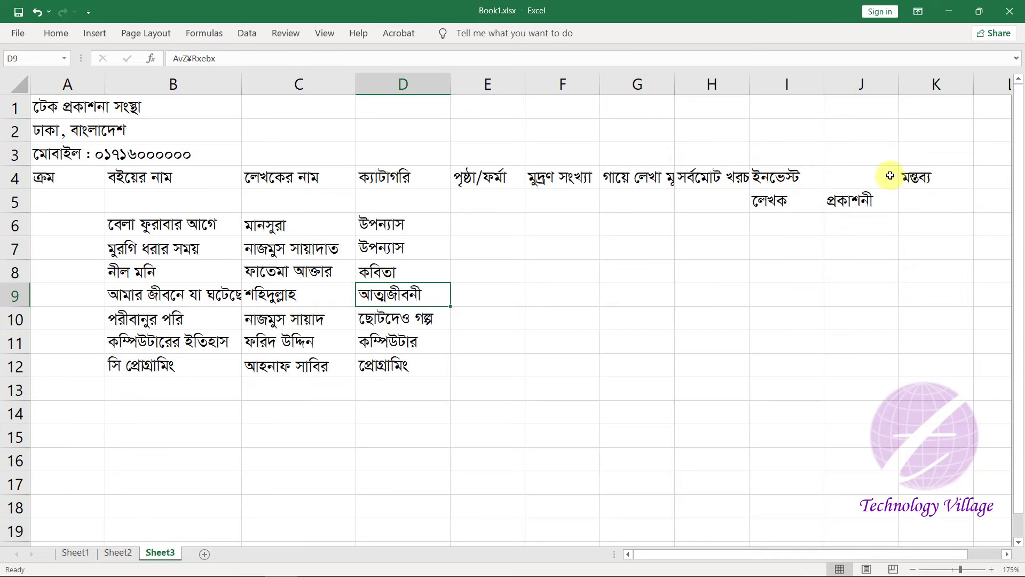
drag(69, 179, 927, 178)
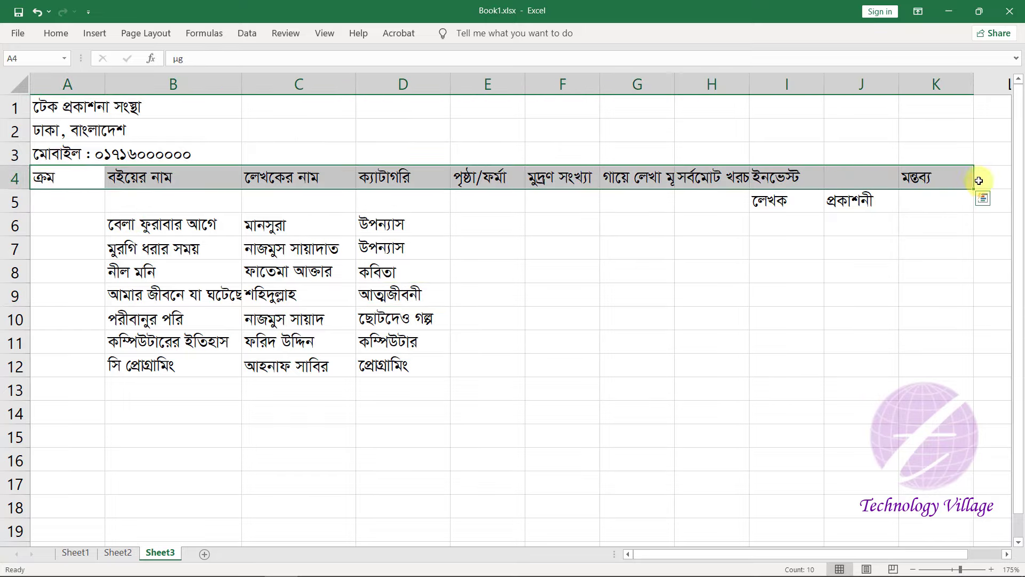
click(779, 179)
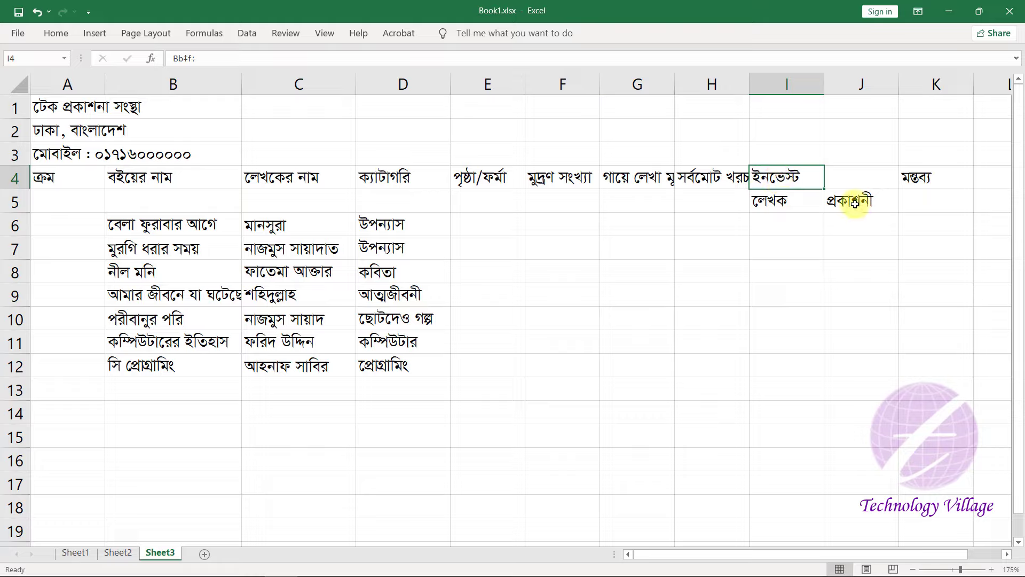
click(773, 202)
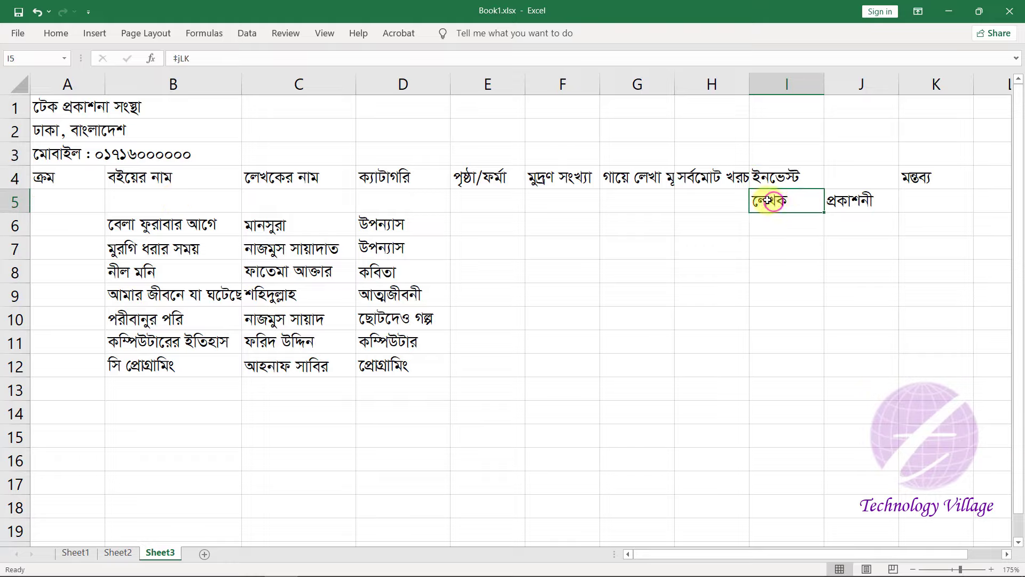
click(858, 201)
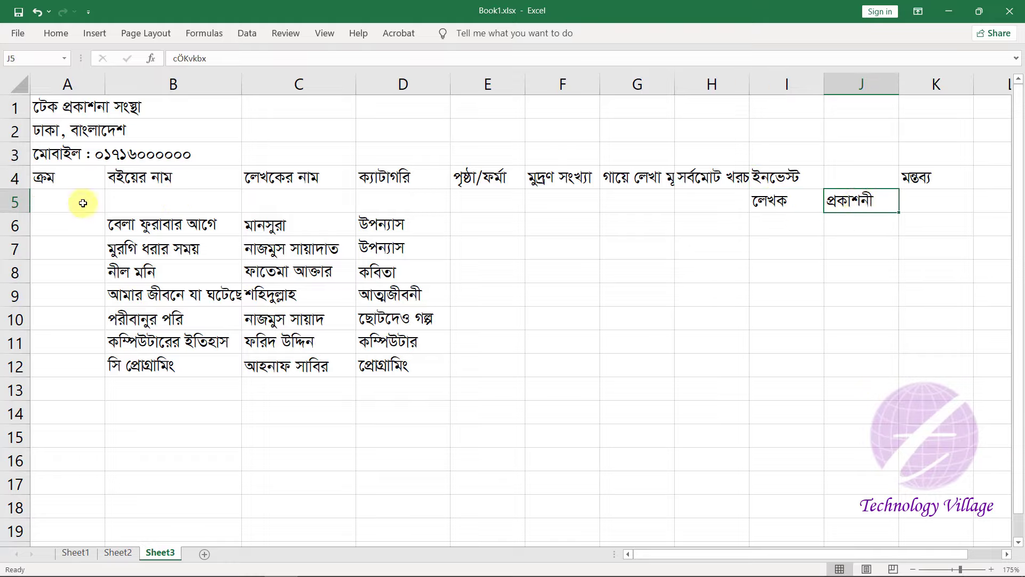
Step: Narrow column A and, with the full ribbon kept displayed, merge and center the ক্রম heading across A4:A5
drag(104, 84, 83, 84)
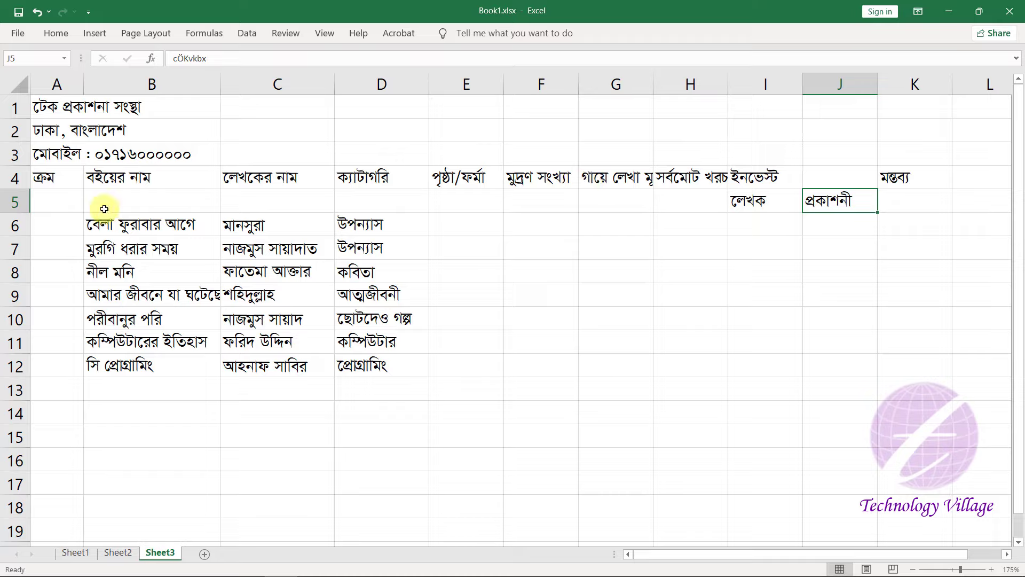
drag(62, 178, 61, 198)
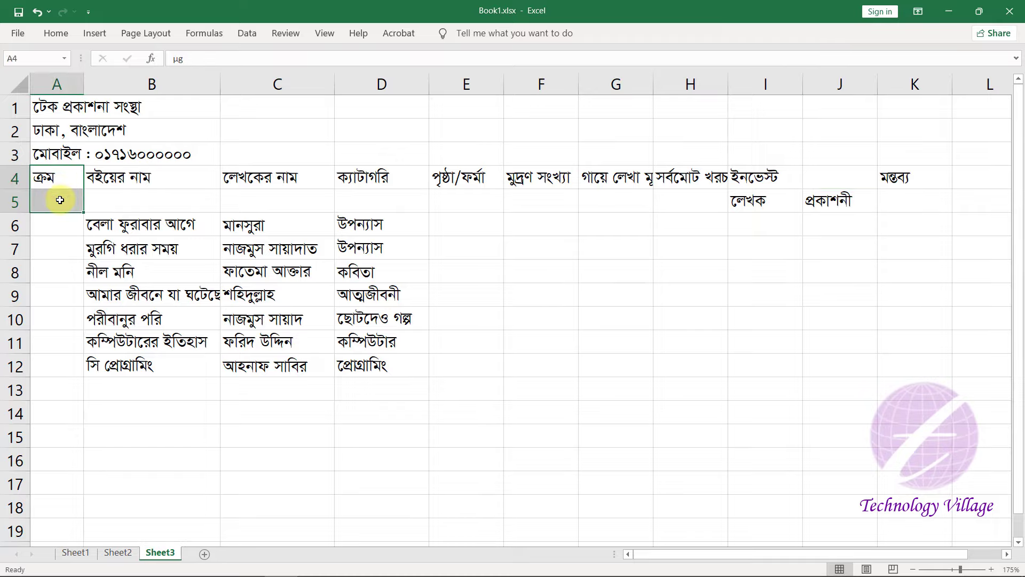
click(917, 11)
click(926, 124)
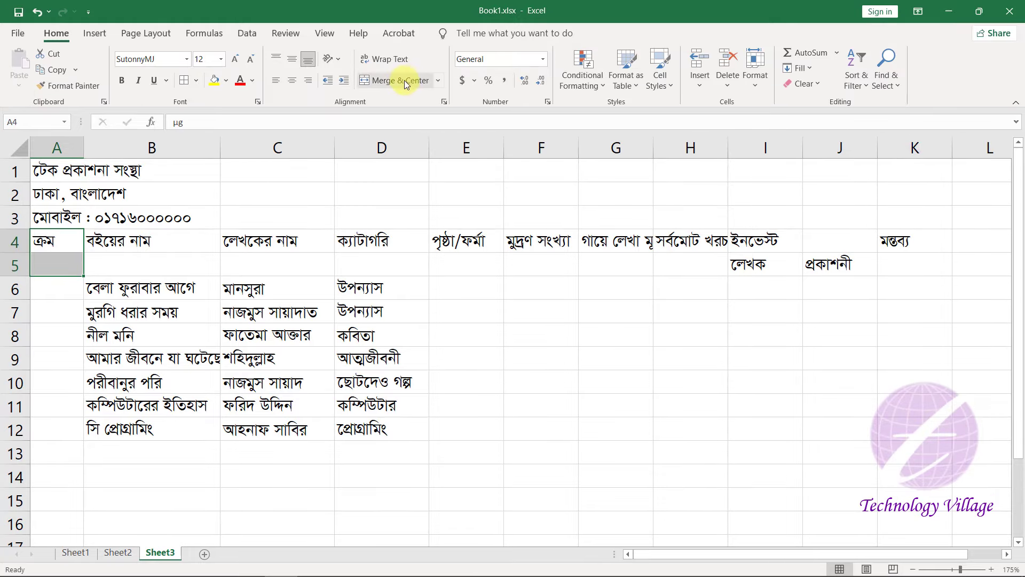
click(405, 80)
Step: Merge and center the row 4 and 5 heading cells separately in each of columns B, C, D and E
drag(152, 242, 151, 264)
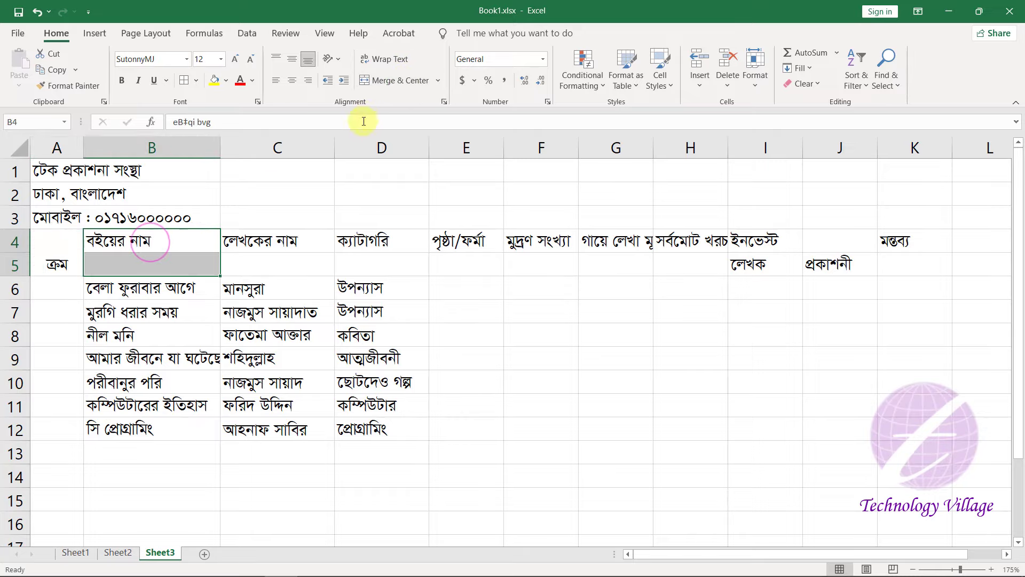
click(372, 85)
drag(309, 240, 309, 265)
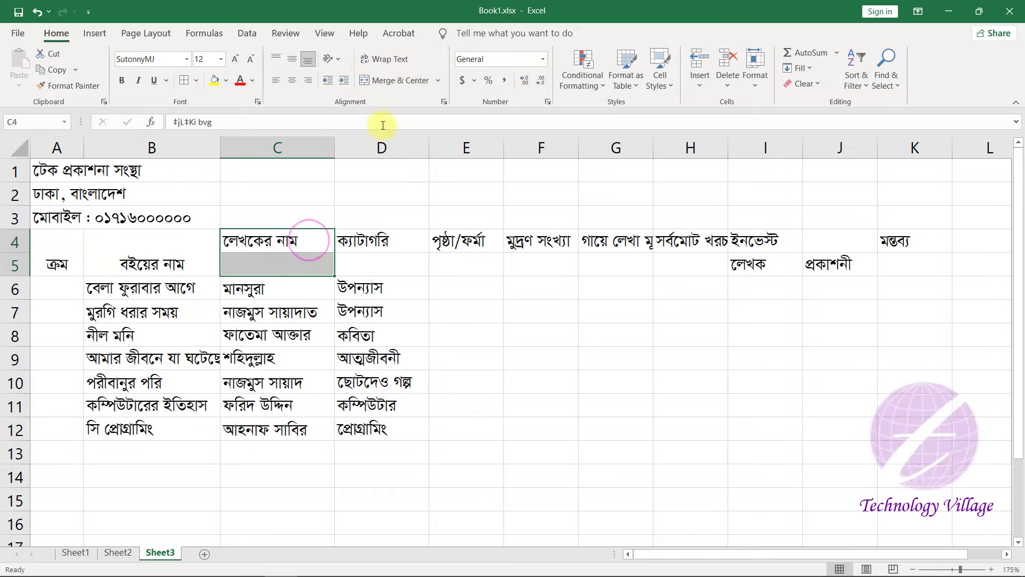
click(378, 84)
drag(388, 235, 382, 265)
click(400, 81)
drag(466, 240, 466, 264)
click(406, 81)
Step: Merge and center the heading cells F4:F5, G4:G5 and H4:H5, each pair separately
drag(541, 241, 541, 264)
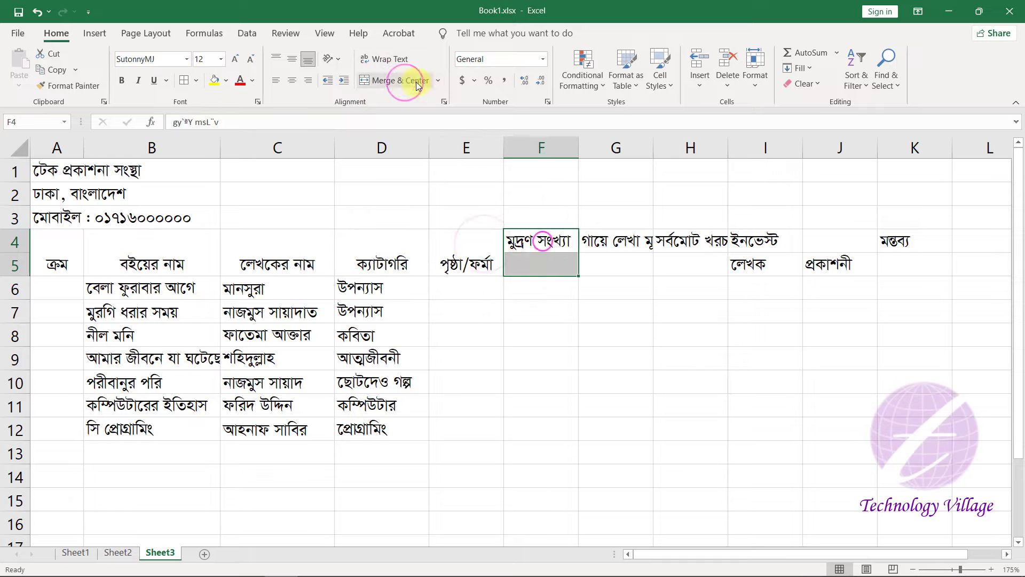
click(416, 83)
drag(627, 244, 619, 264)
click(401, 81)
drag(690, 240, 694, 264)
click(397, 81)
Step: Merge and center the ইনভেস্ট heading across I4:J4 and the মন্তব্য heading across K4:K5
click(768, 240)
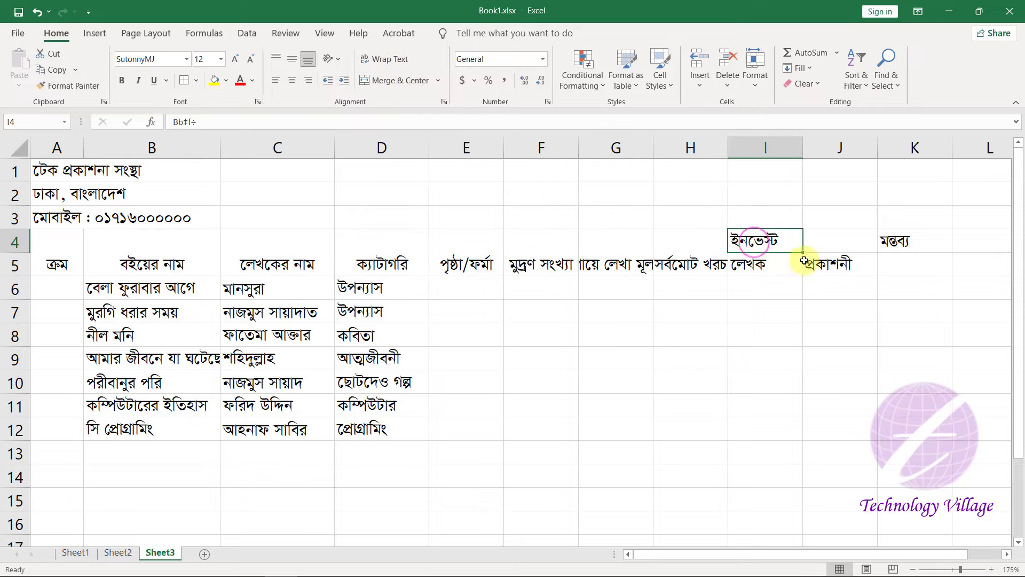
drag(759, 243, 831, 241)
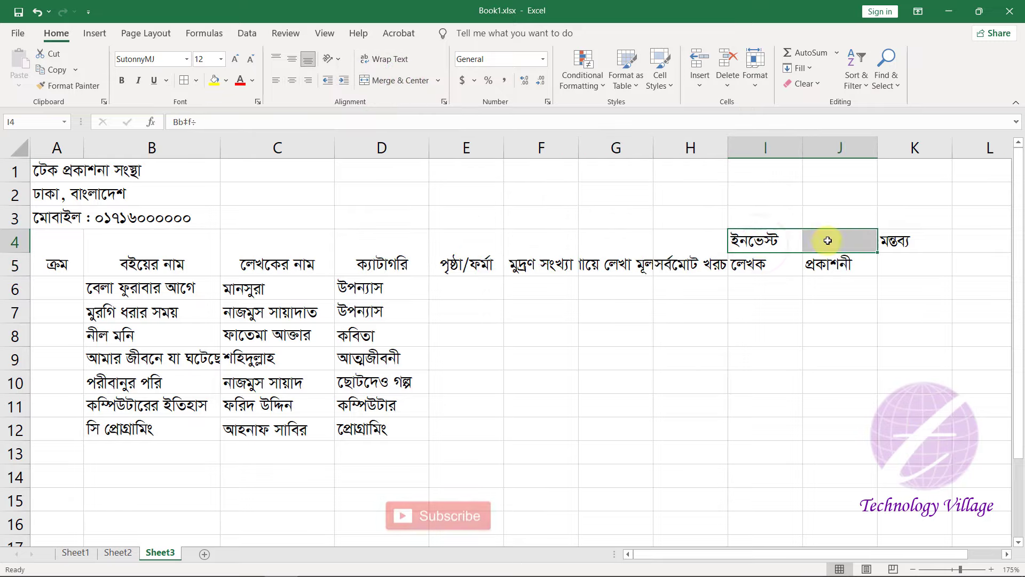
click(401, 80)
click(777, 264)
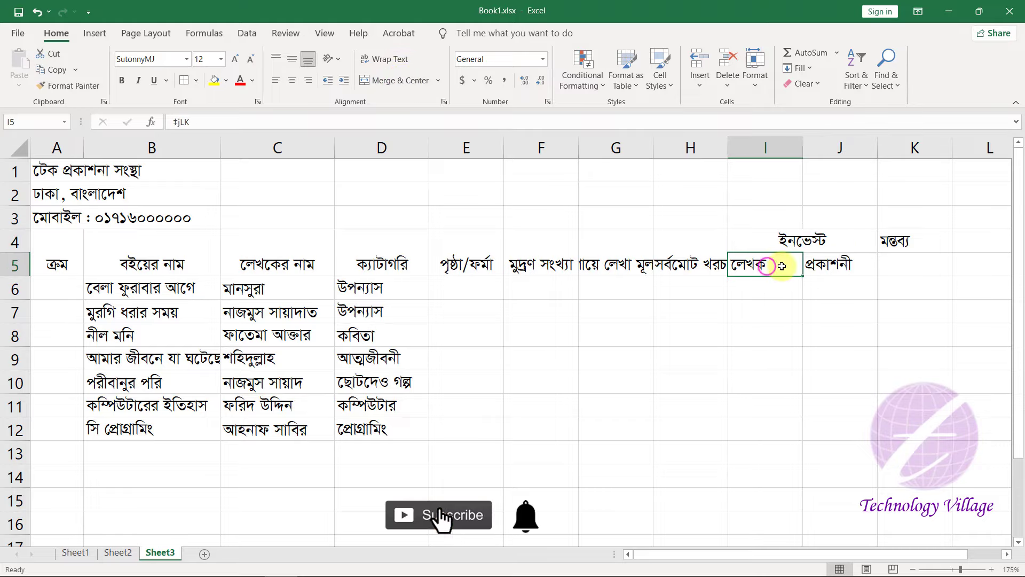
click(846, 265)
drag(908, 241, 915, 270)
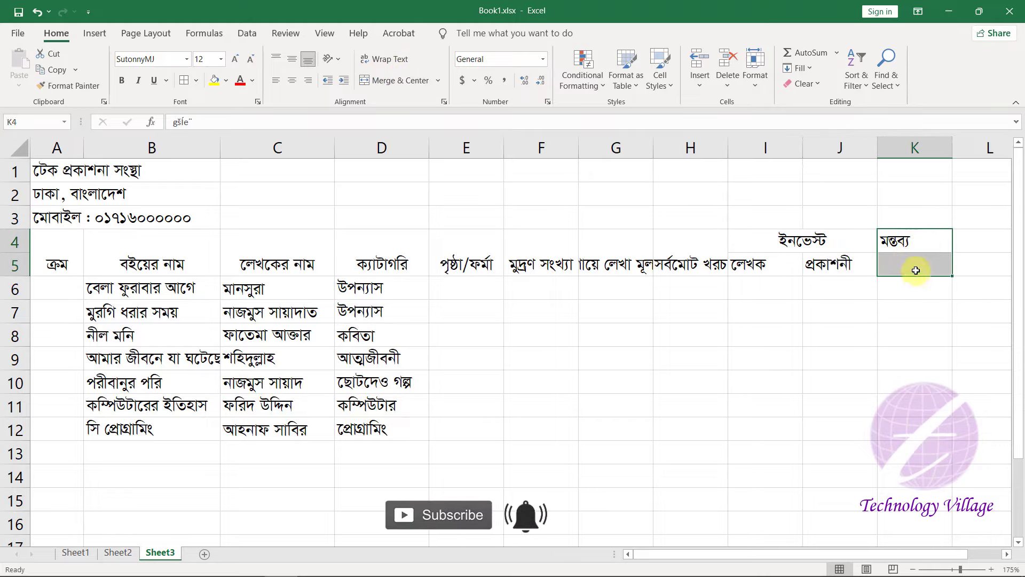
click(395, 80)
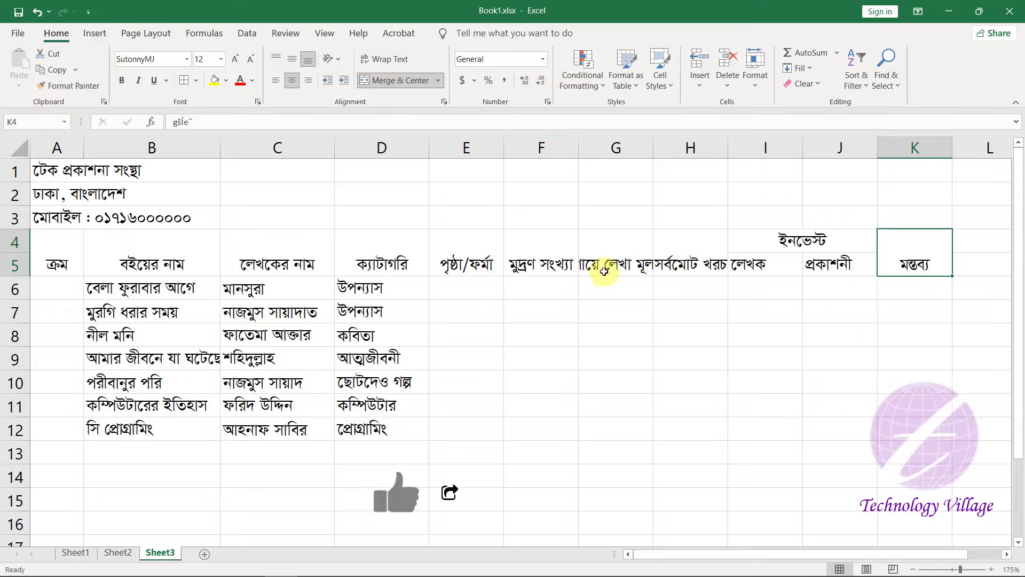
Step: Wrap the headings in G4, H4 and F4, and narrow column F so that মুদ্রণ সংখ্যা breaks onto two lines
click(614, 257)
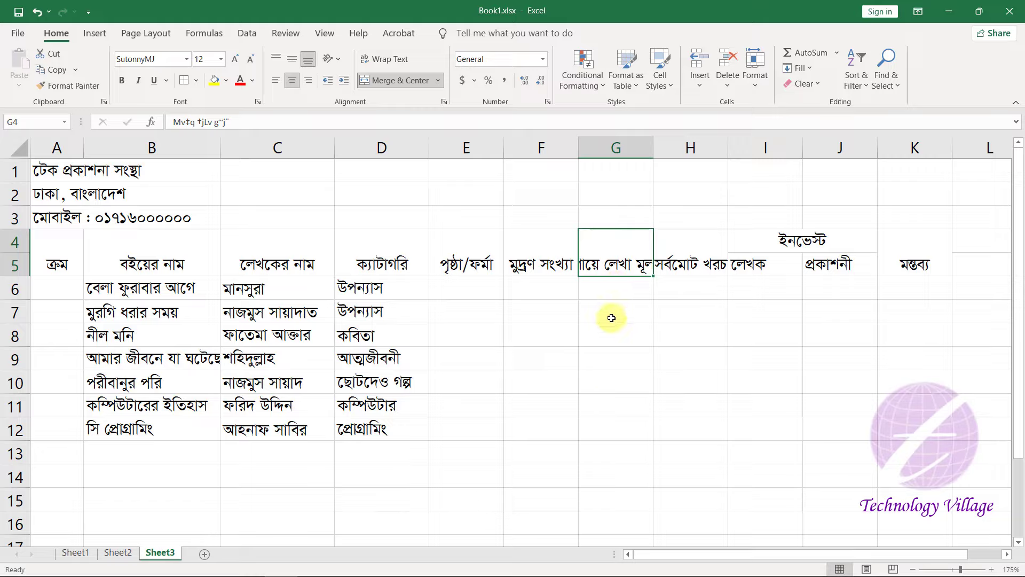
click(384, 58)
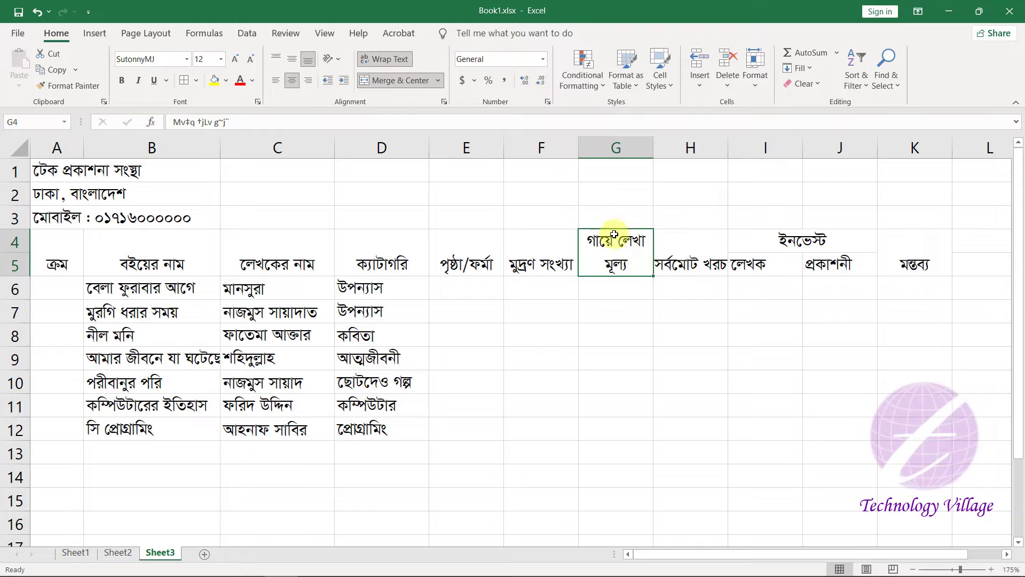
click(693, 262)
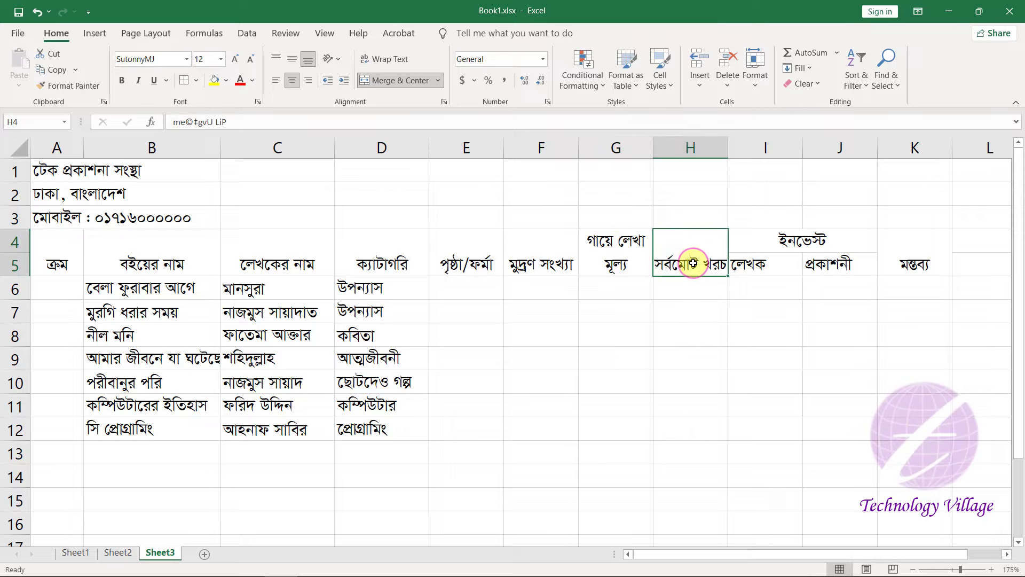
click(383, 63)
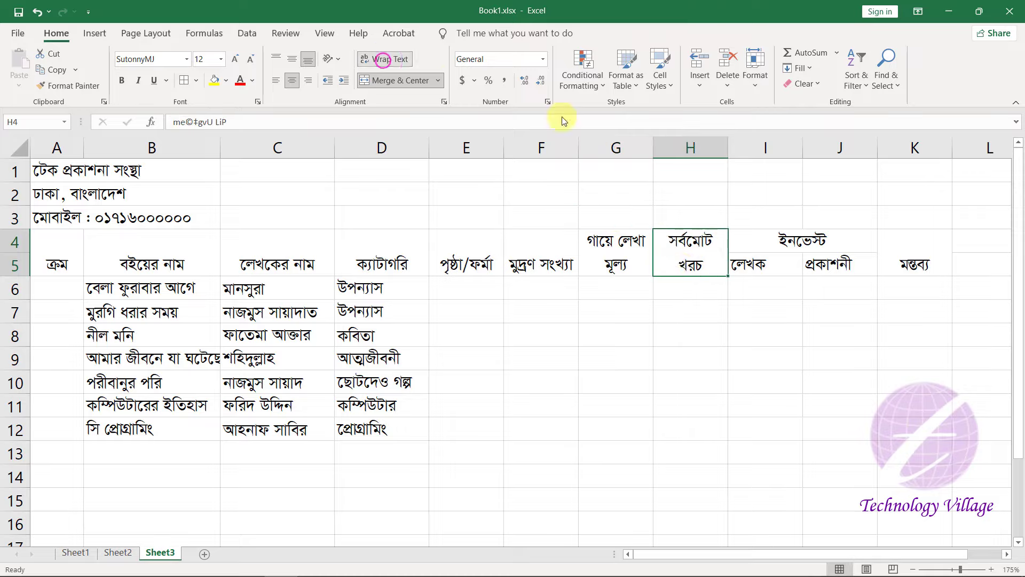
click(523, 267)
click(376, 60)
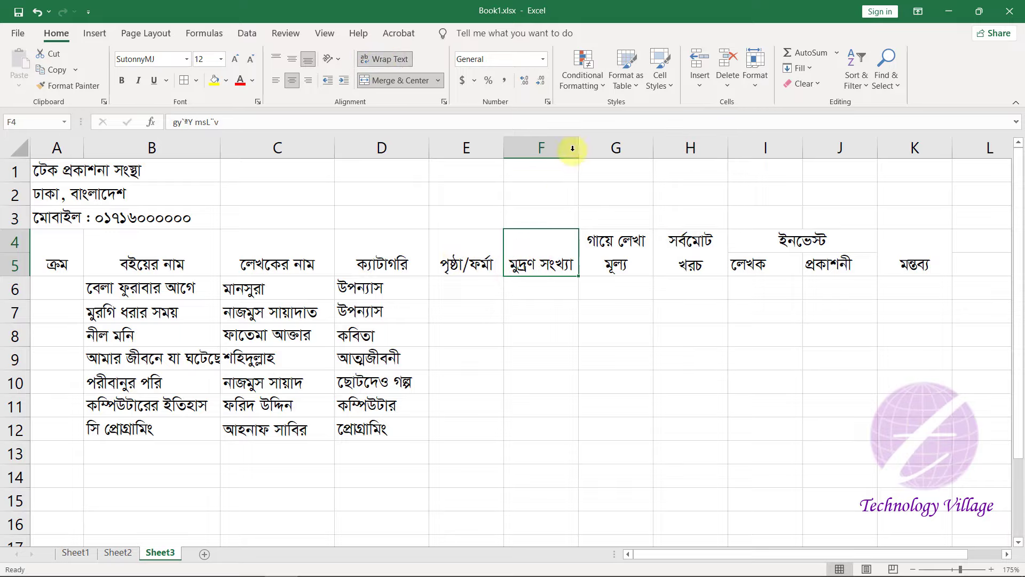
drag(576, 144, 564, 147)
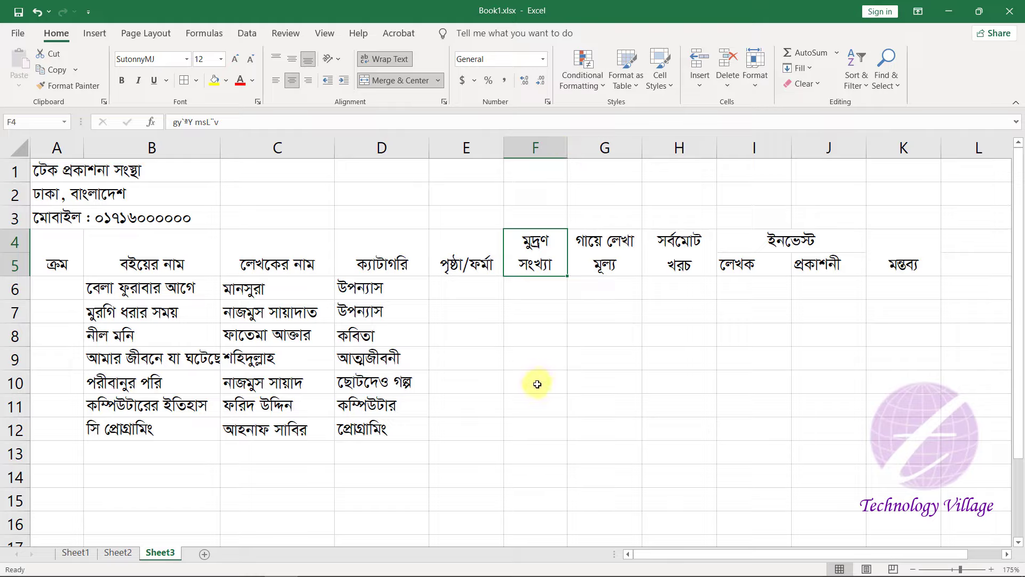
Step: Apply text wrapping to the whole heading block A4:K5
click(479, 261)
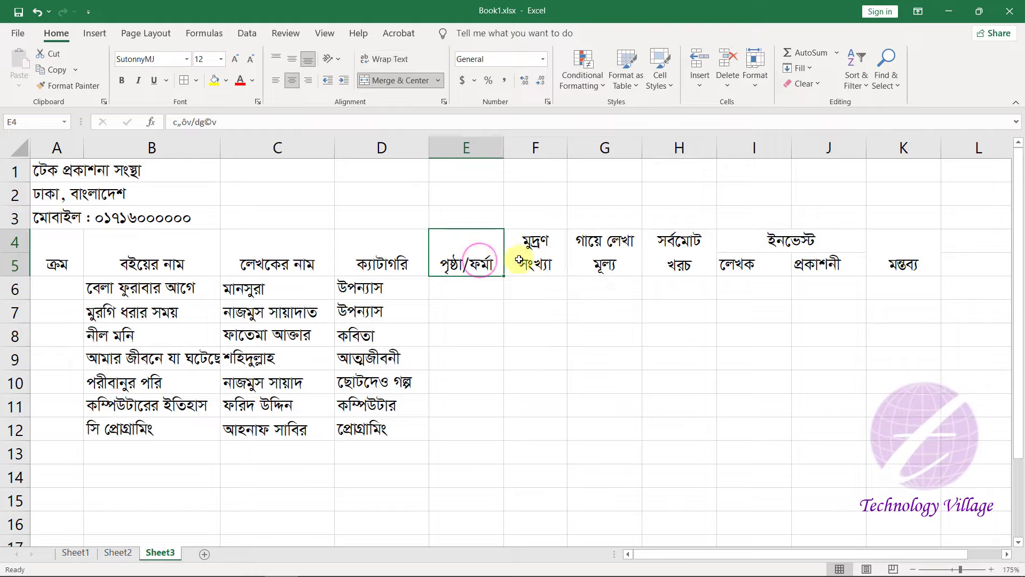
drag(66, 254, 904, 261)
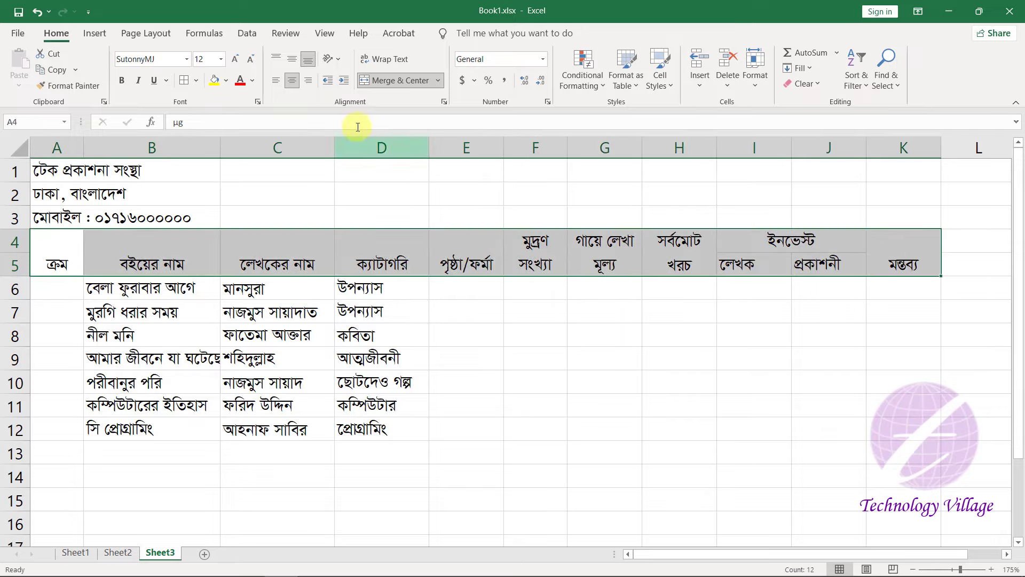
click(382, 59)
click(382, 59)
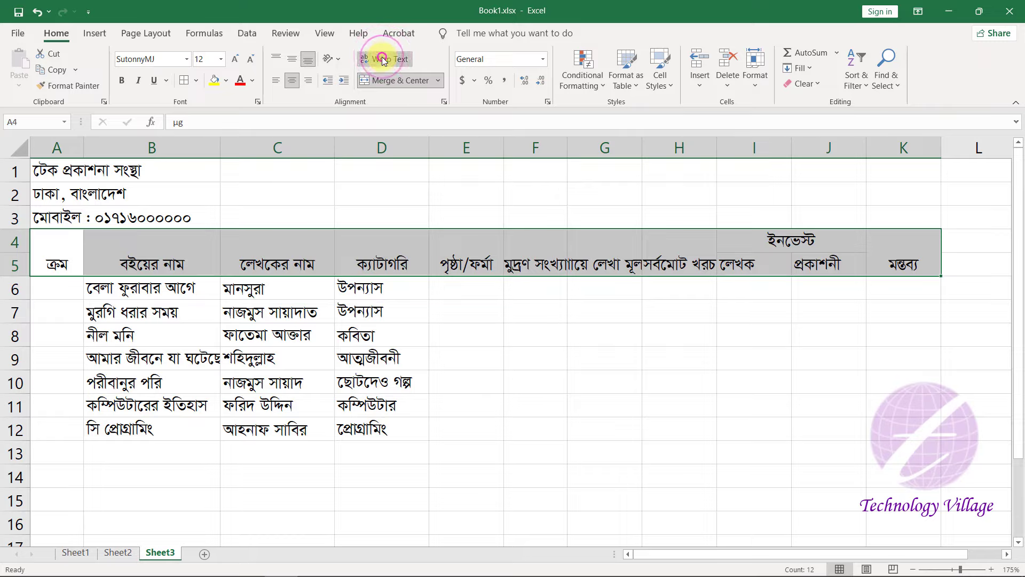
Step: Center the heading block A4:K5 both vertically and horizontally, and make it bold
click(537, 267)
drag(57, 246, 898, 267)
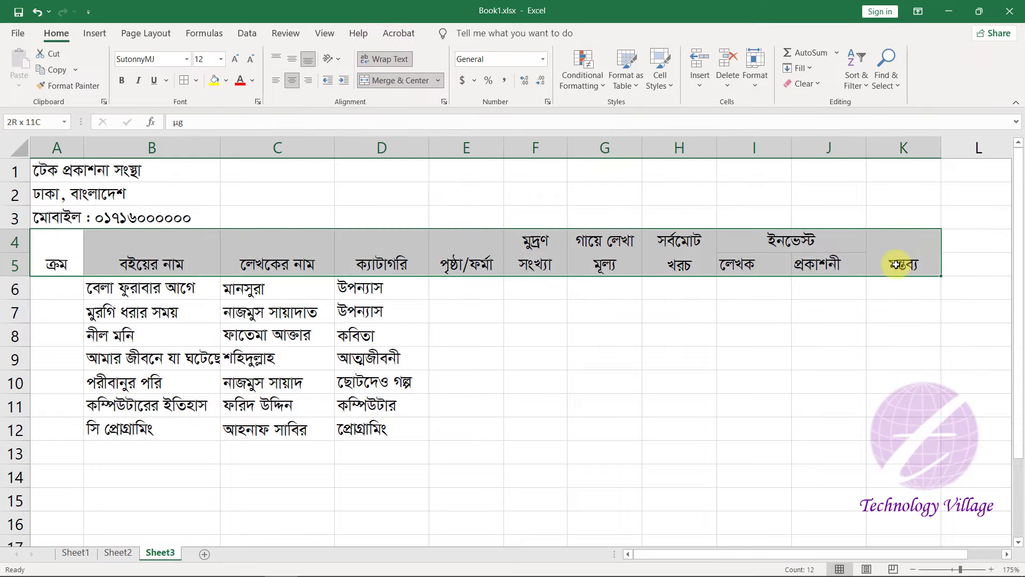
click(291, 60)
click(291, 80)
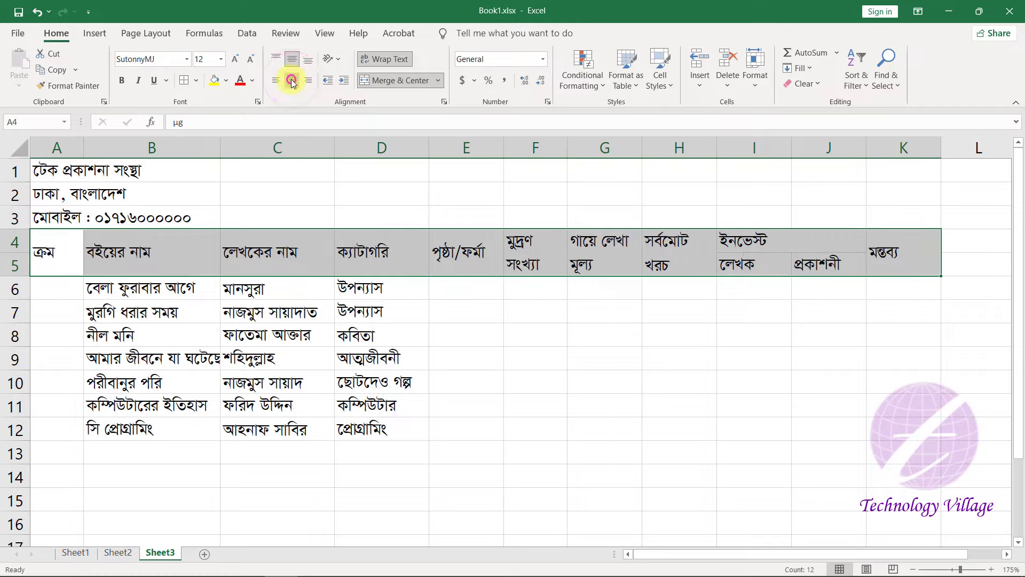
click(291, 80)
key(ctrl+b)
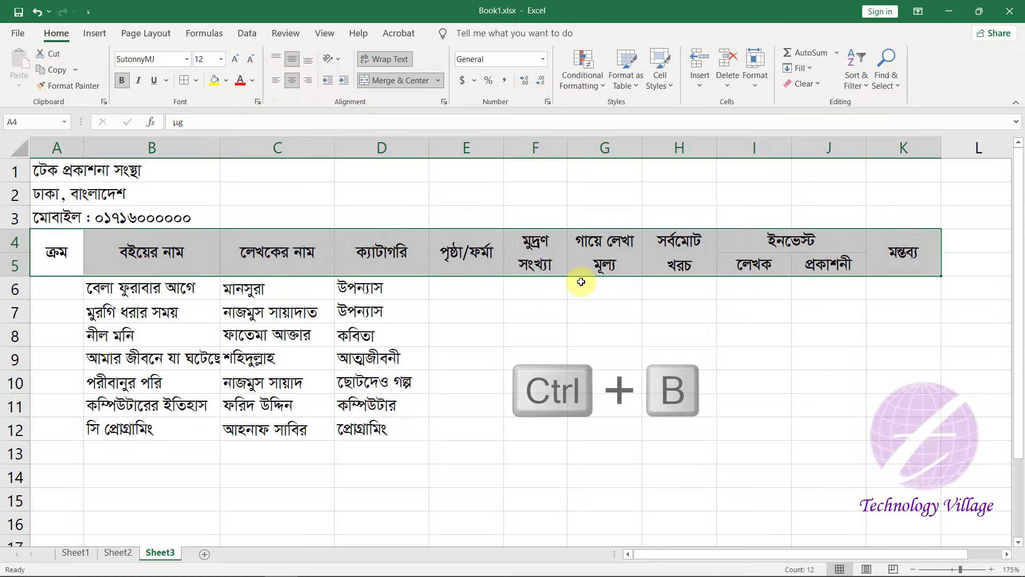
Step: Number the books 1 to 7 in A6:A12 with a fill series and center the numbers horizontally
click(58, 287)
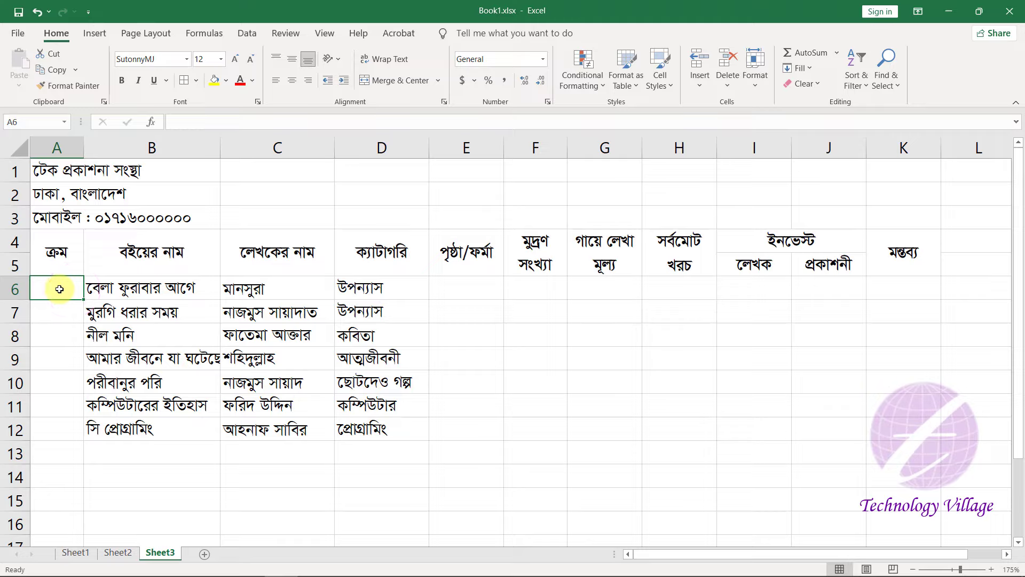
text(1)
key(Return)
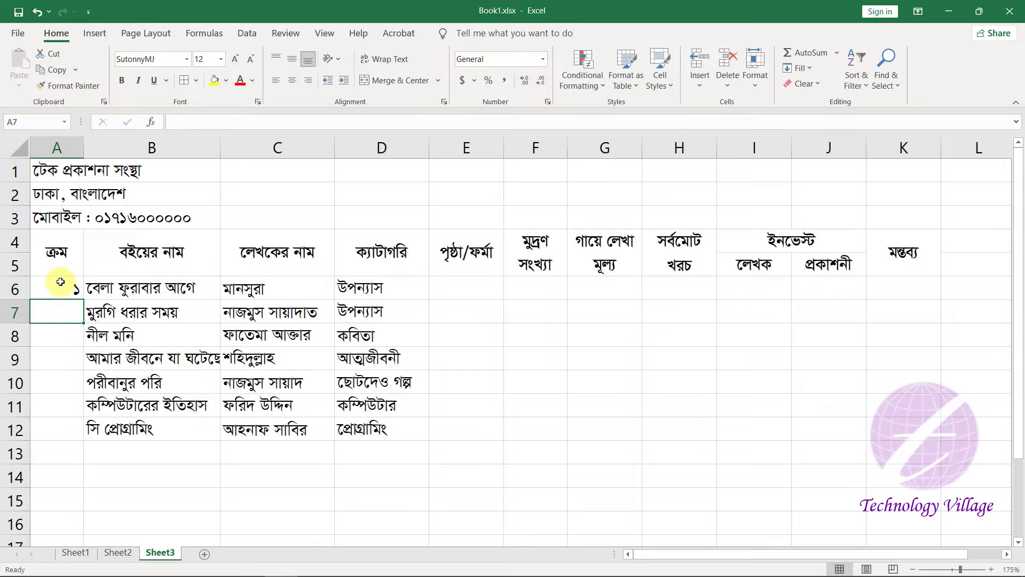
click(60, 283)
drag(83, 299, 87, 450)
click(95, 450)
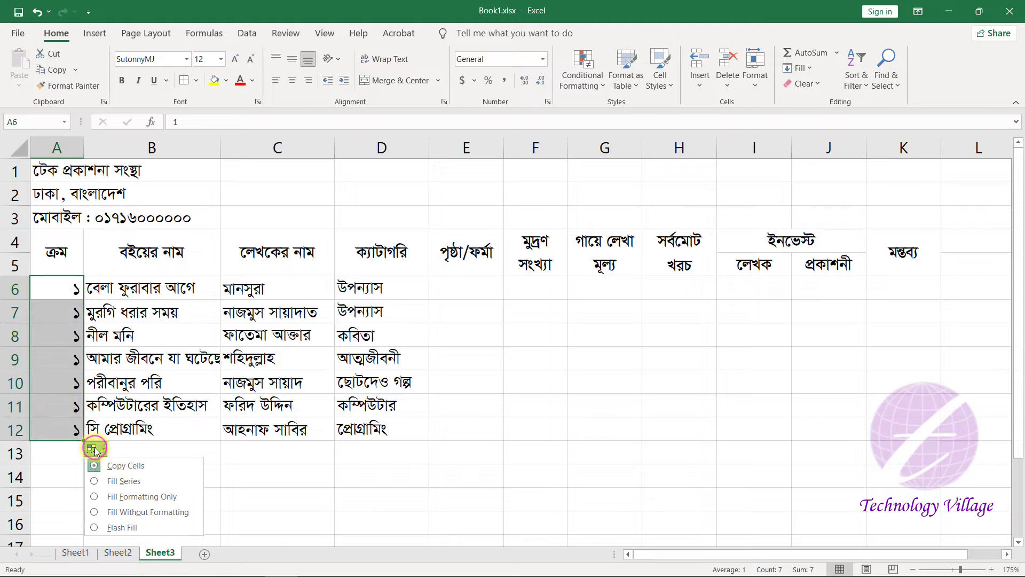
click(124, 481)
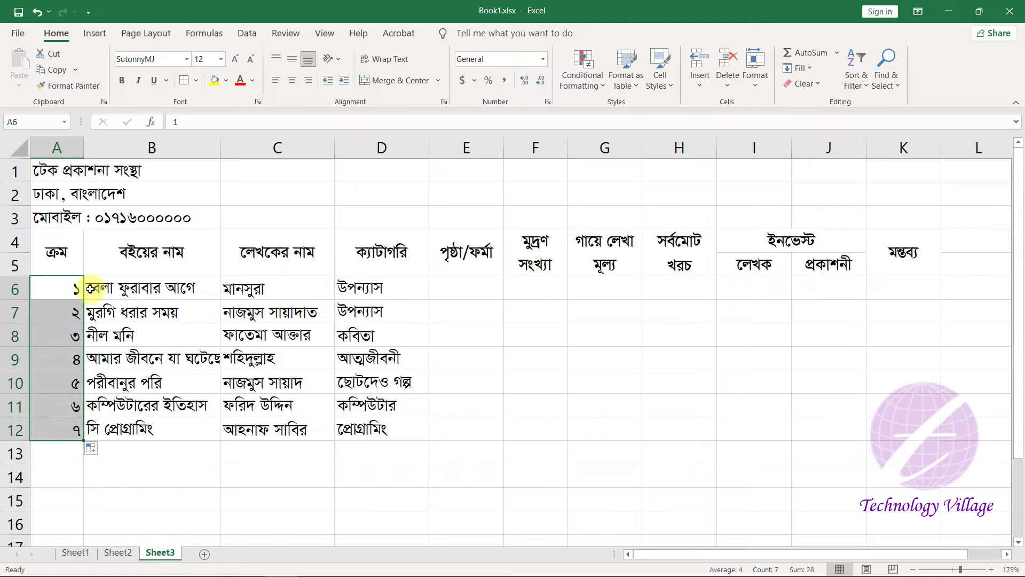
click(291, 81)
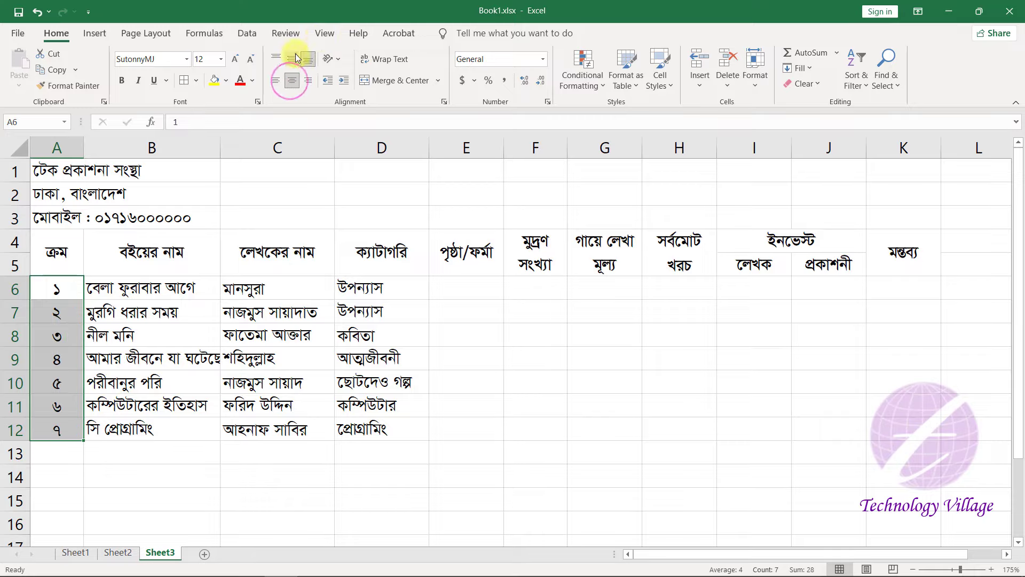
Step: Widen column B so the full book title in B9 fits
click(151, 281)
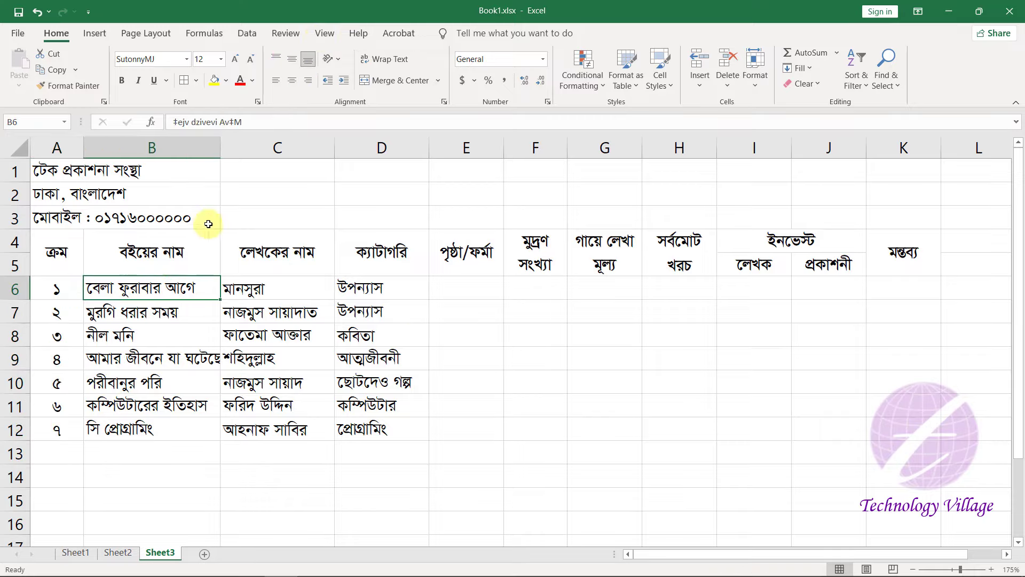
click(182, 353)
drag(220, 147, 240, 147)
Step: Fill E6:J12 with each book's page/forma, print run, cover price, total cost, and author and publisher investment, leaving J8 and I10 blank; return to A1
drag(480, 291, 865, 423)
click(514, 294)
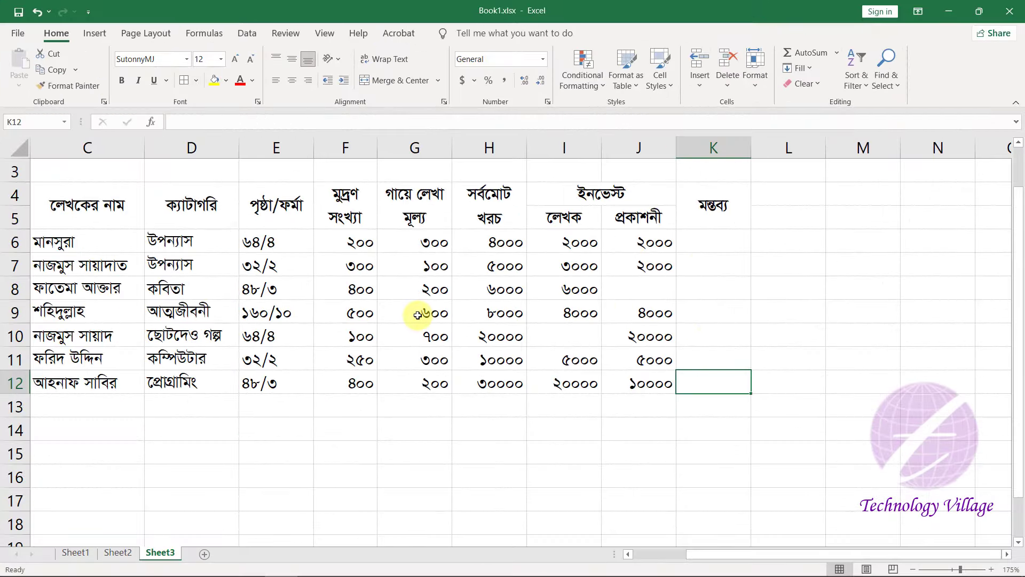
key(ctrl+Home)
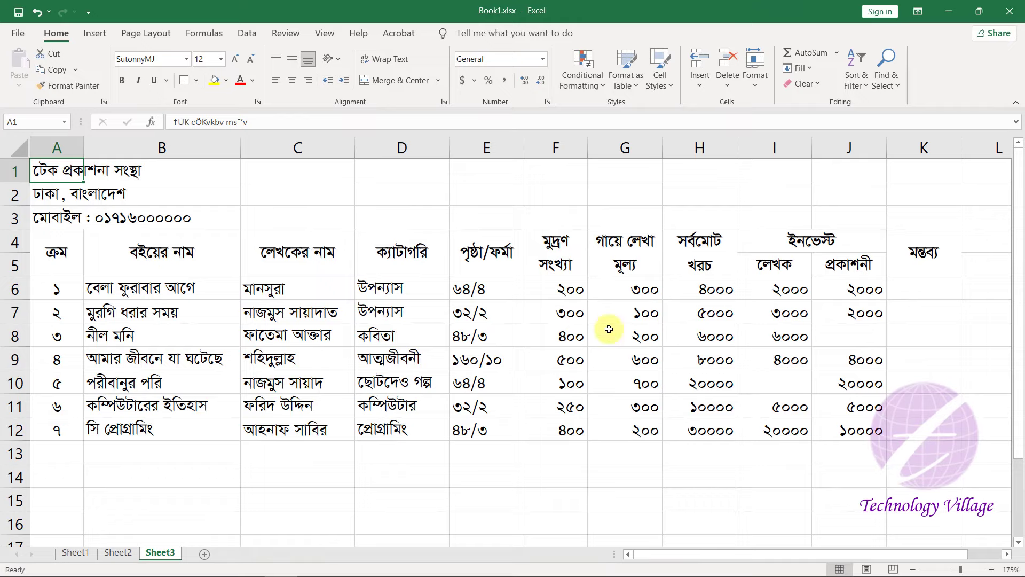
Step: Center the values in E6:G12 both horizontally and vertically
drag(565, 289, 639, 422)
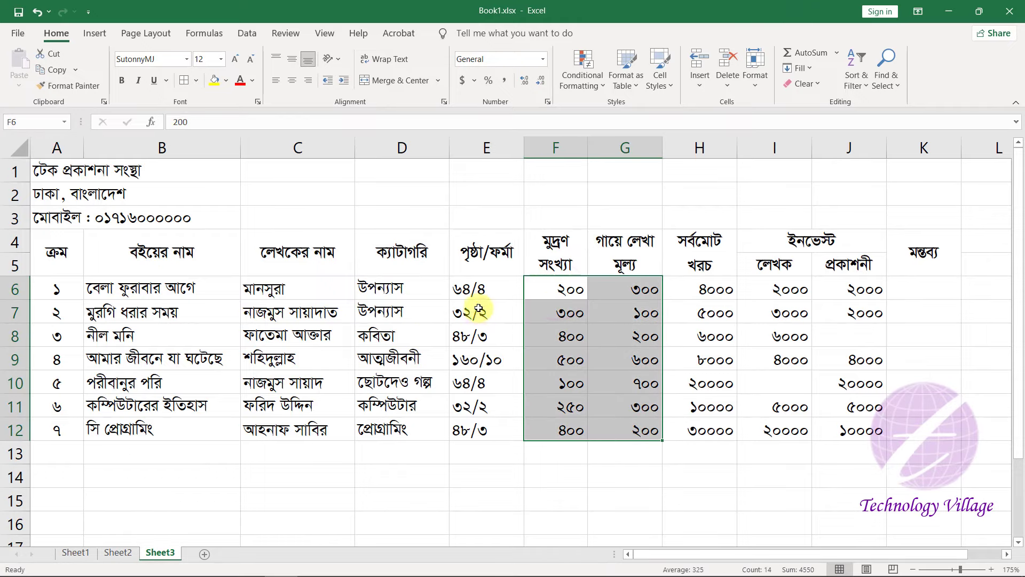
drag(478, 290, 638, 433)
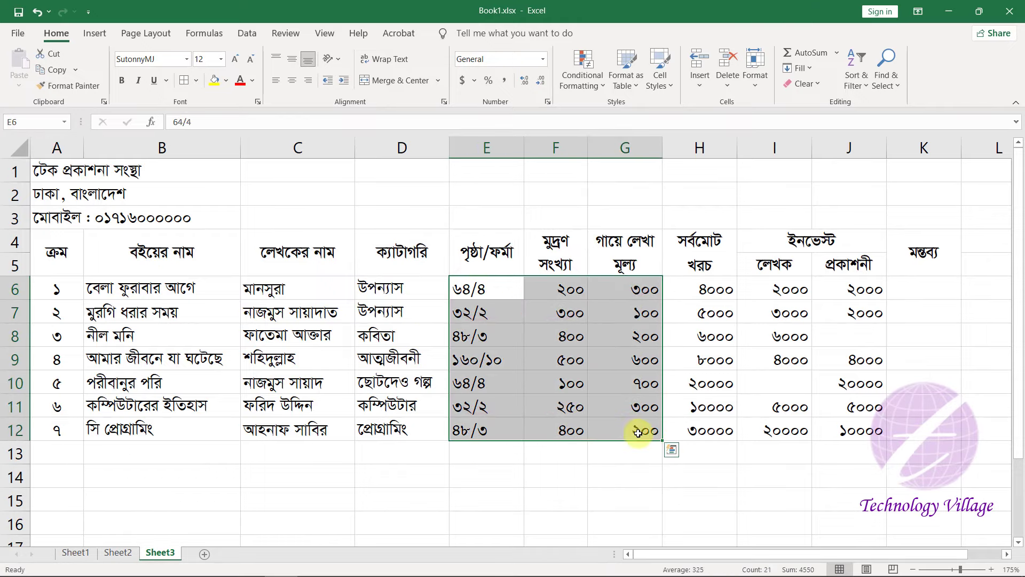
click(295, 82)
click(294, 62)
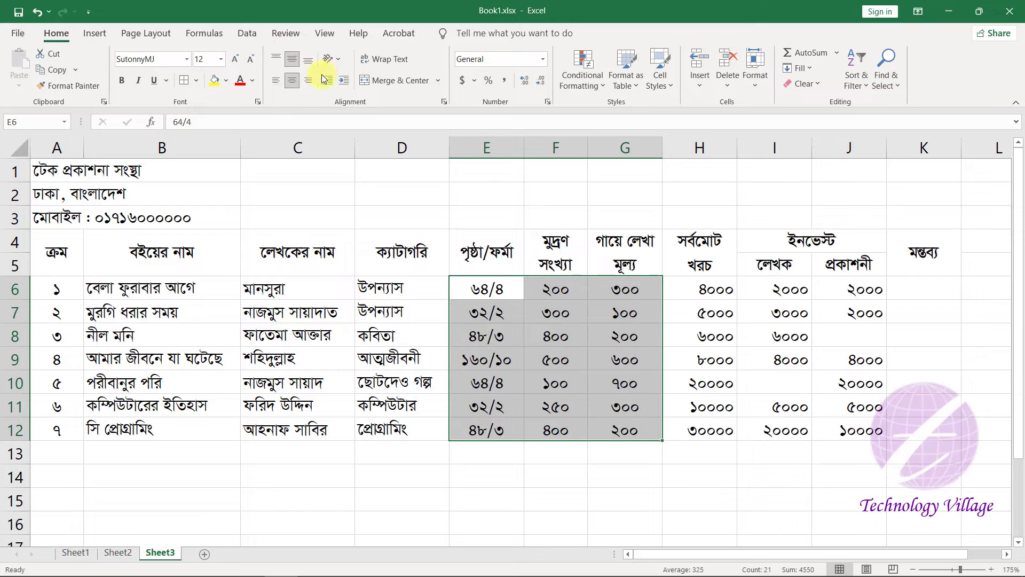
Step: Apply the comma number style to the total costs in H6:H12 and the investment amounts in I6:J12
click(700, 251)
drag(714, 291, 723, 427)
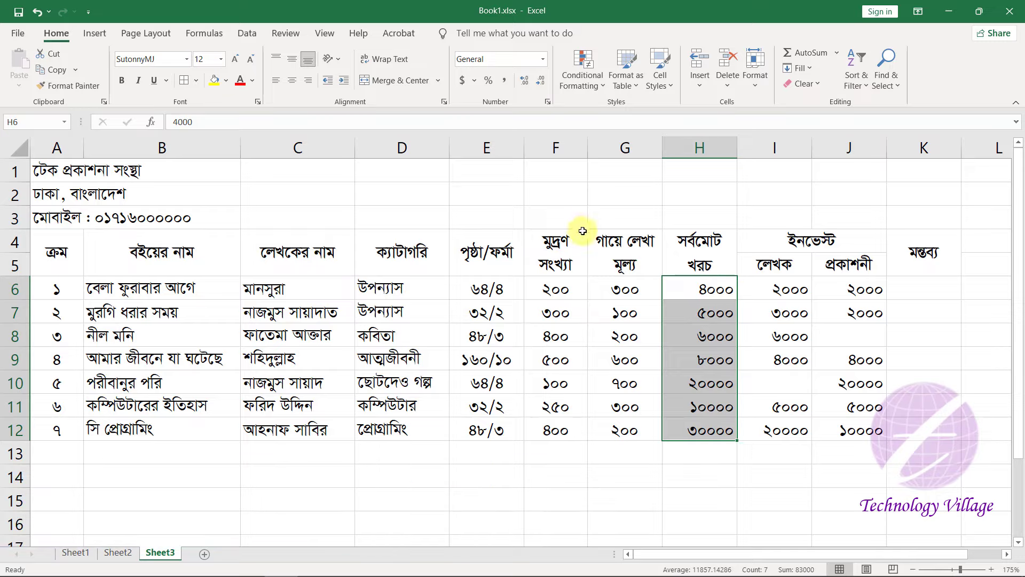
click(505, 82)
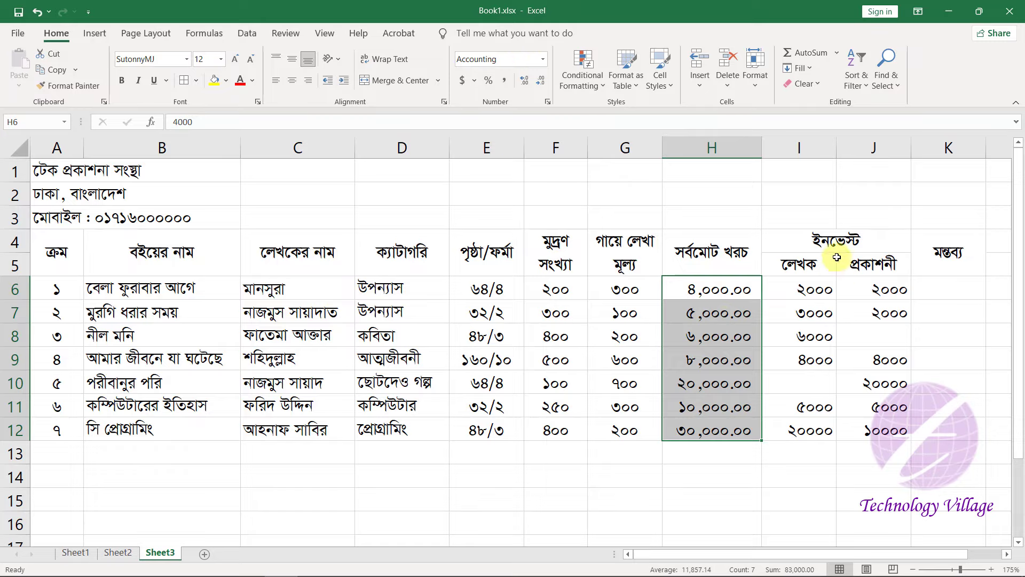
drag(815, 289, 884, 427)
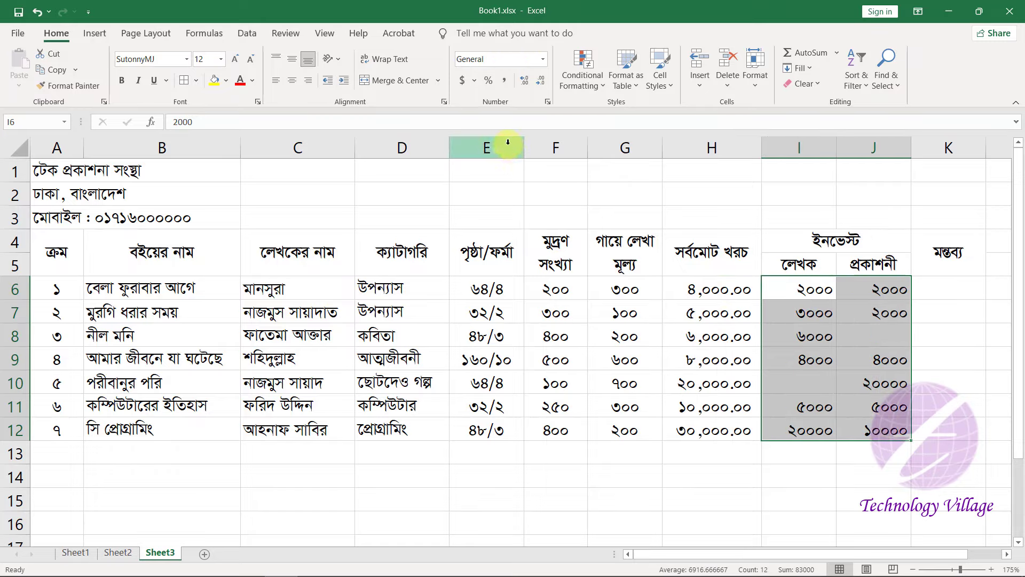
click(502, 81)
Step: Enter 0 in J8 as the publisher's investment for the third book
click(832, 385)
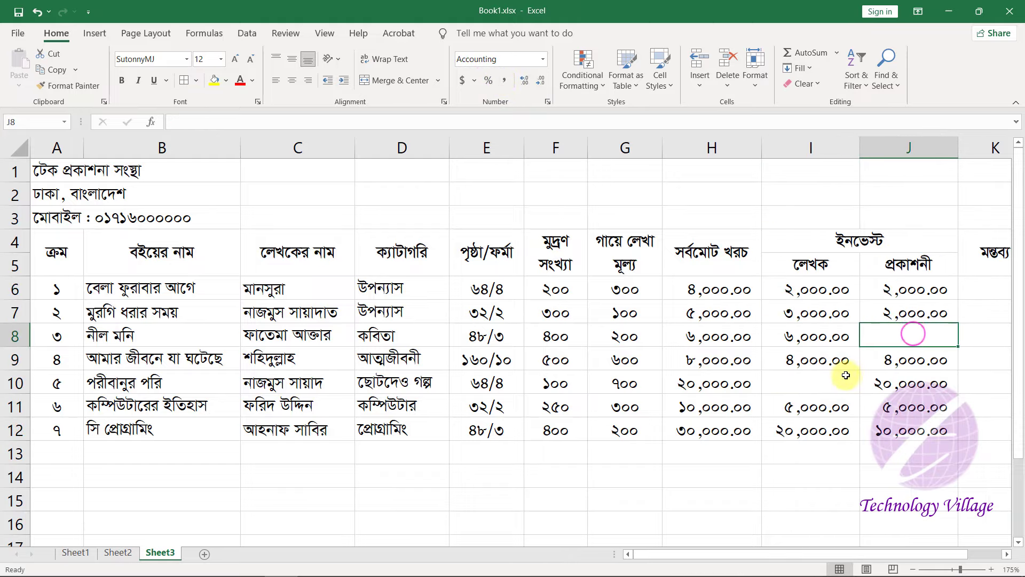
click(900, 335)
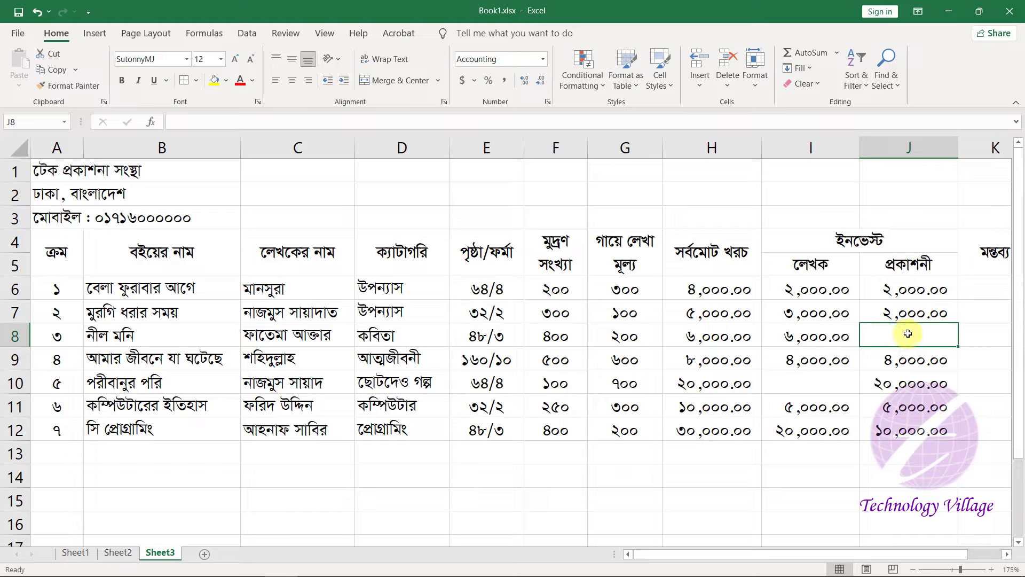
key(Return)
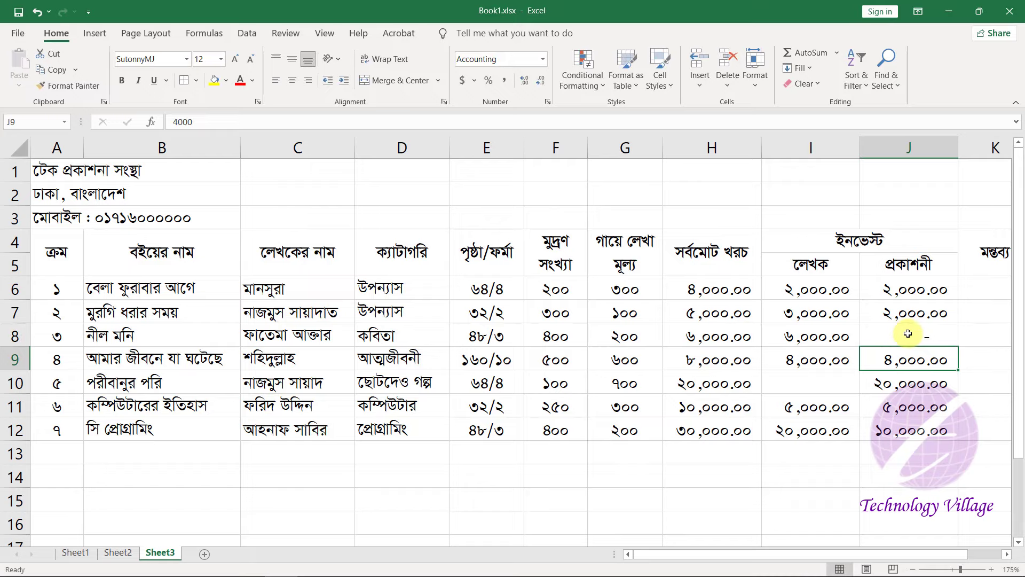
click(926, 334)
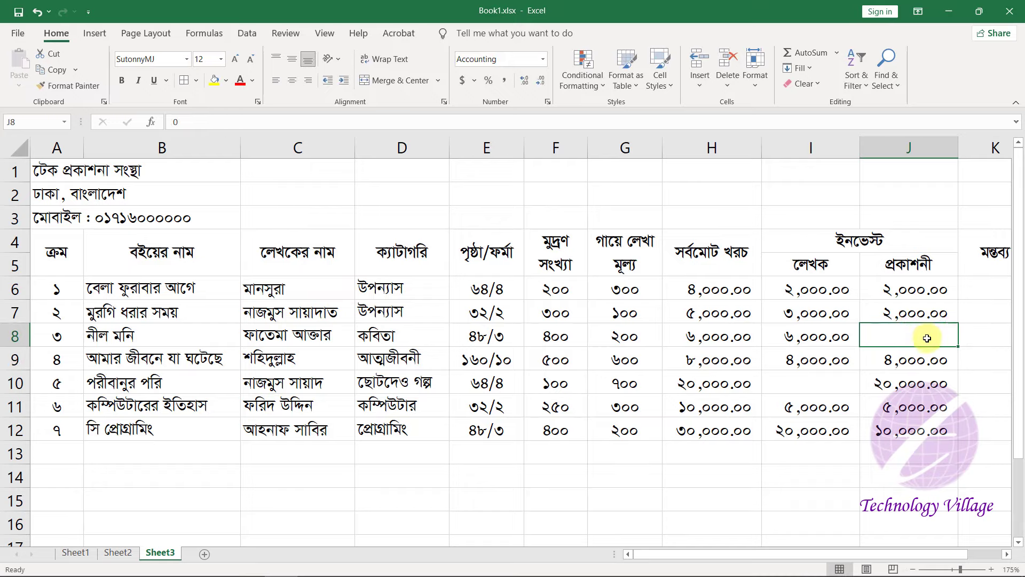
Step: Enter 0 in I10 as the author's investment for the fifth book
click(824, 382)
text(0)
key(Return)
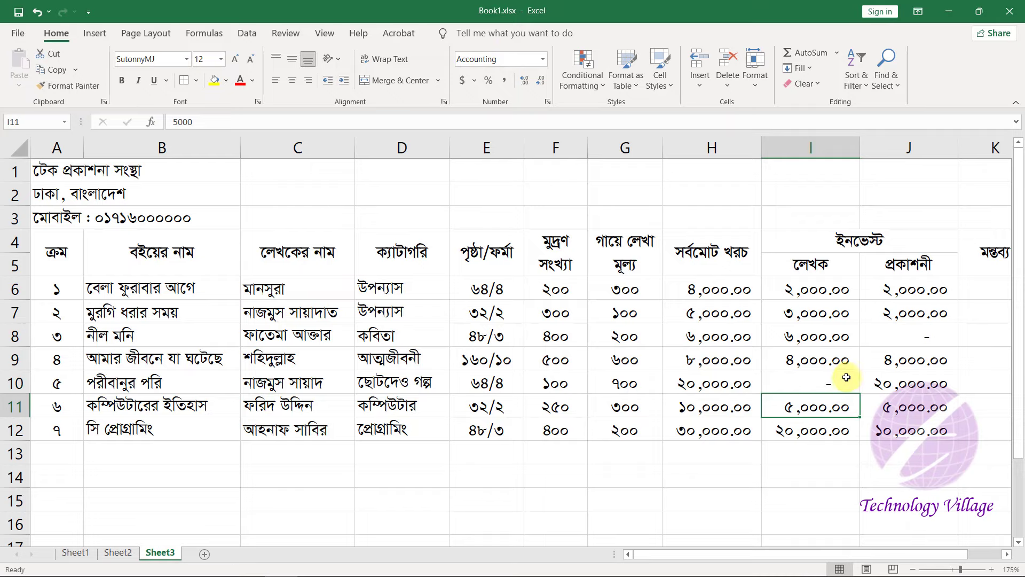
click(840, 388)
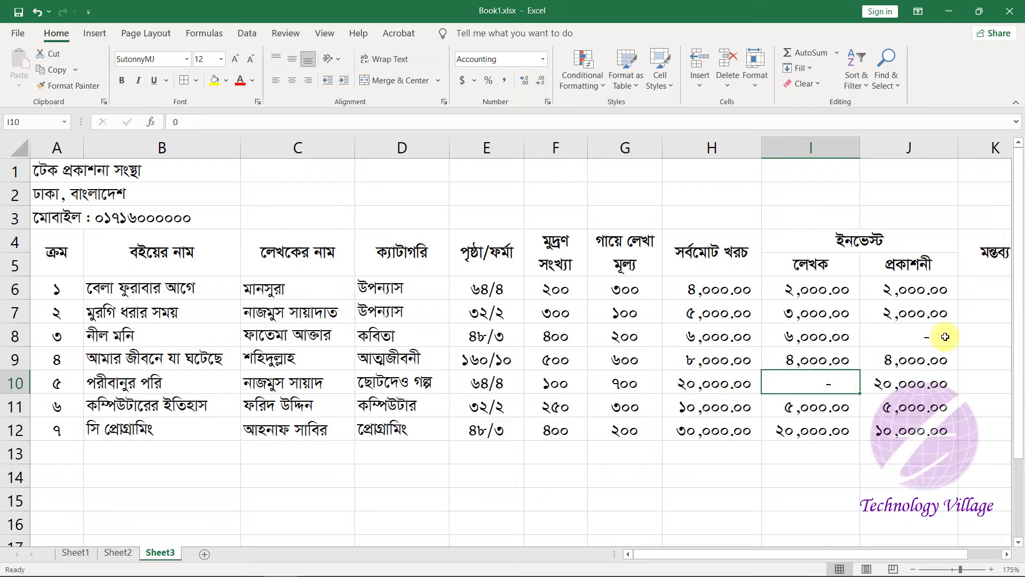
Step: Apply all borders to the whole table, including its headings, in A4:K12
scroll(988, 307, down, 1)
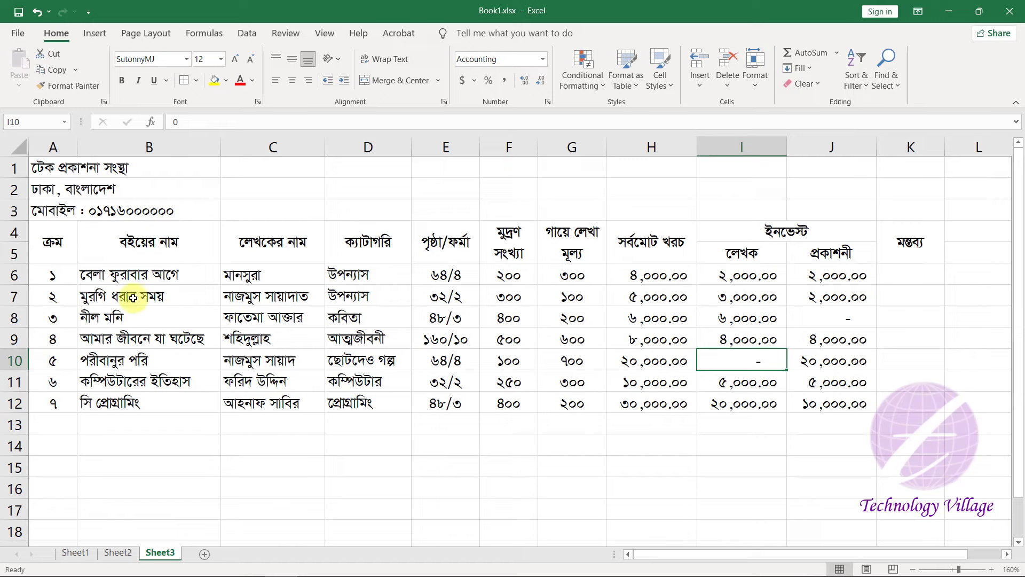
drag(50, 238, 883, 407)
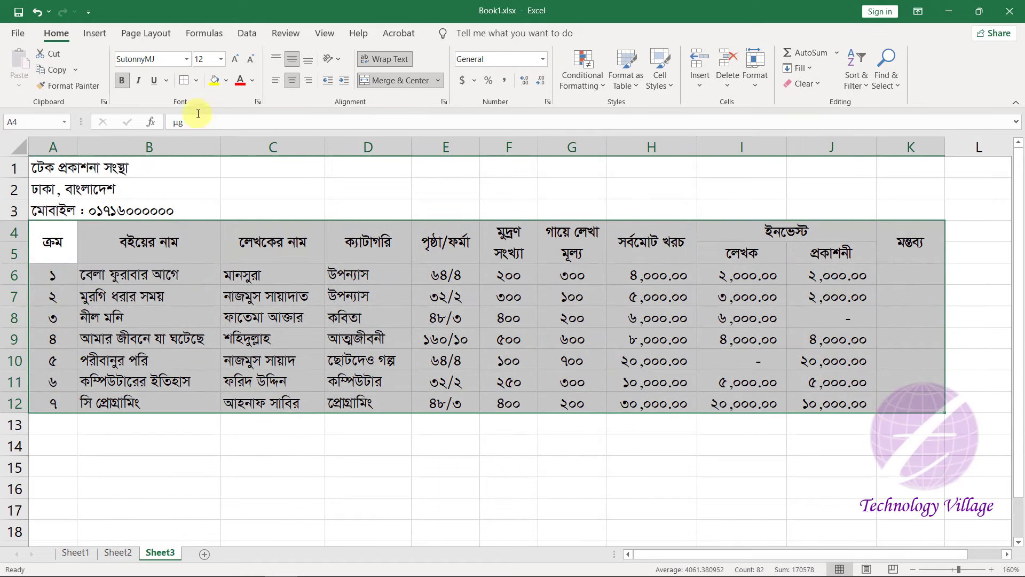
click(196, 82)
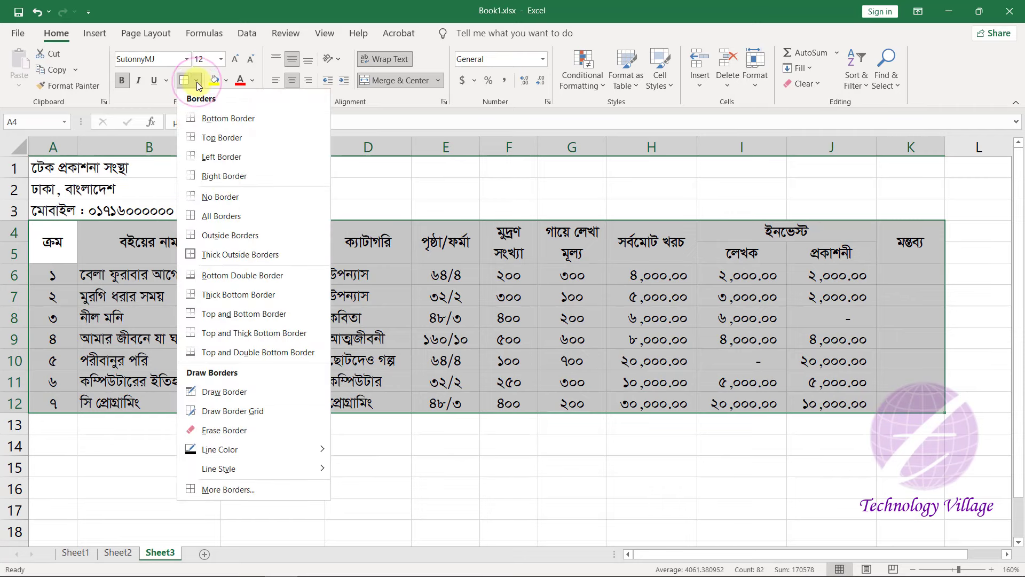
click(229, 213)
click(339, 276)
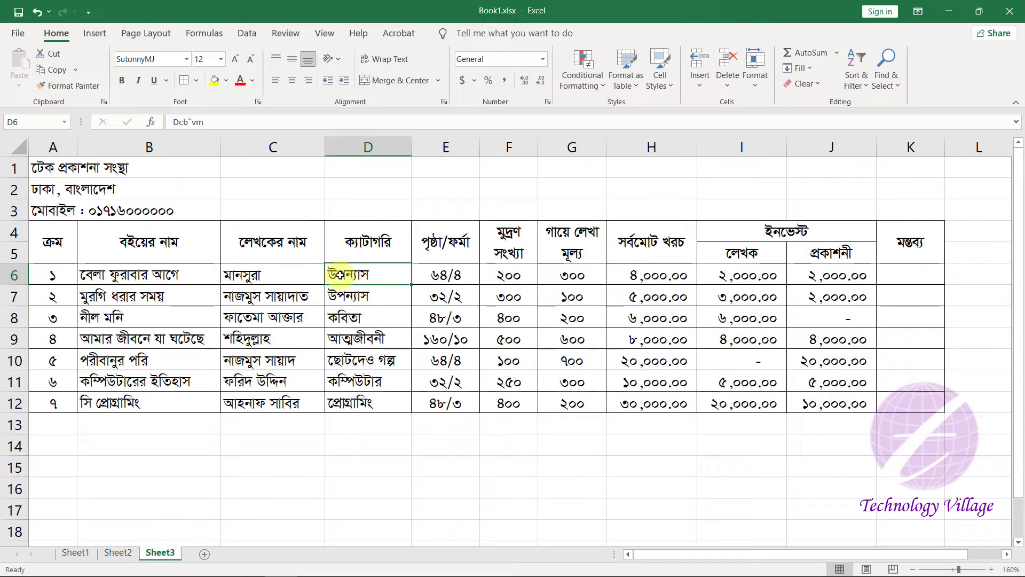
click(284, 208)
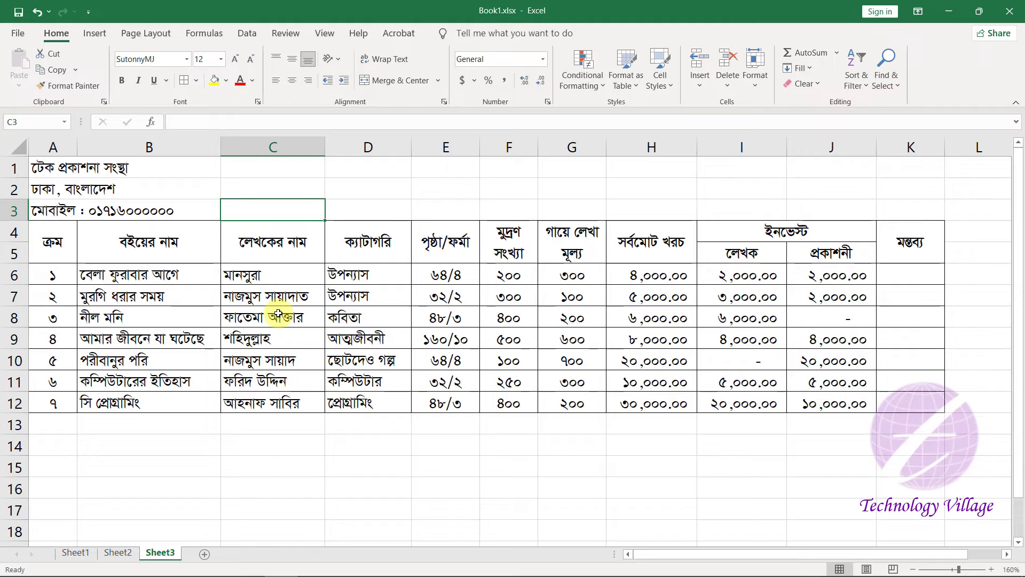
Step: Set the page to Legal paper in landscape orientation and check the sheet in the print preview
click(158, 33)
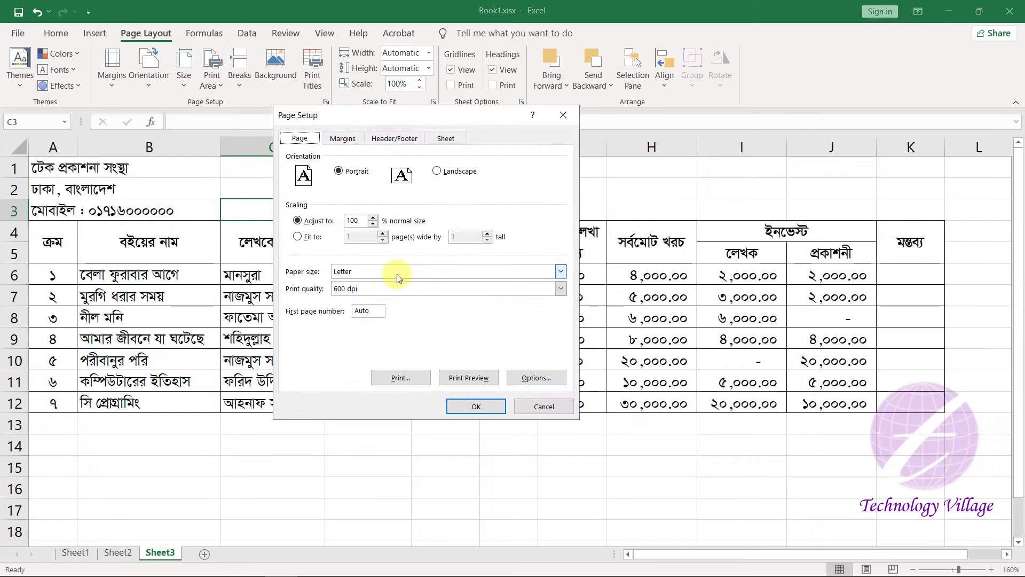
click(364, 273)
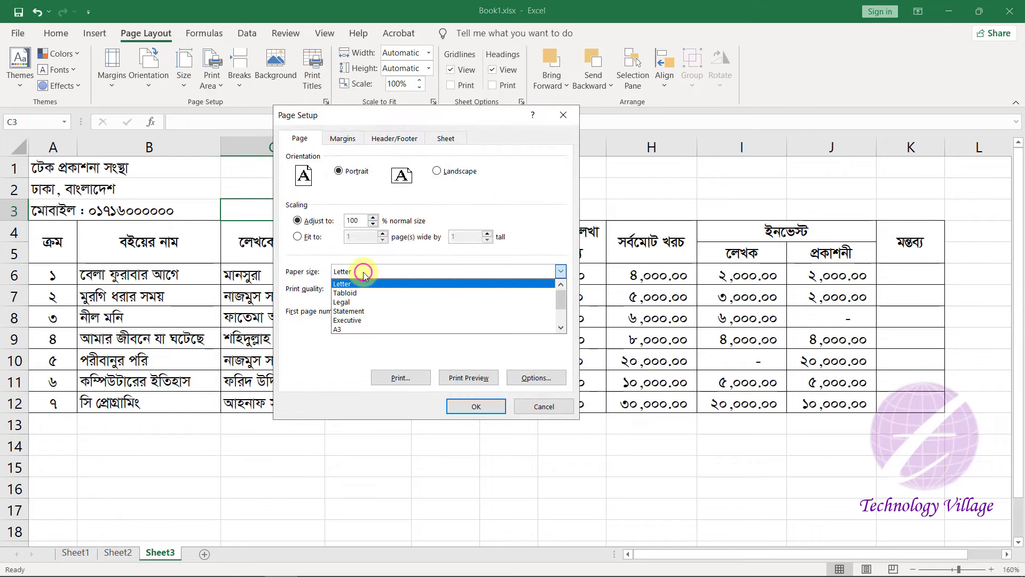
click(352, 302)
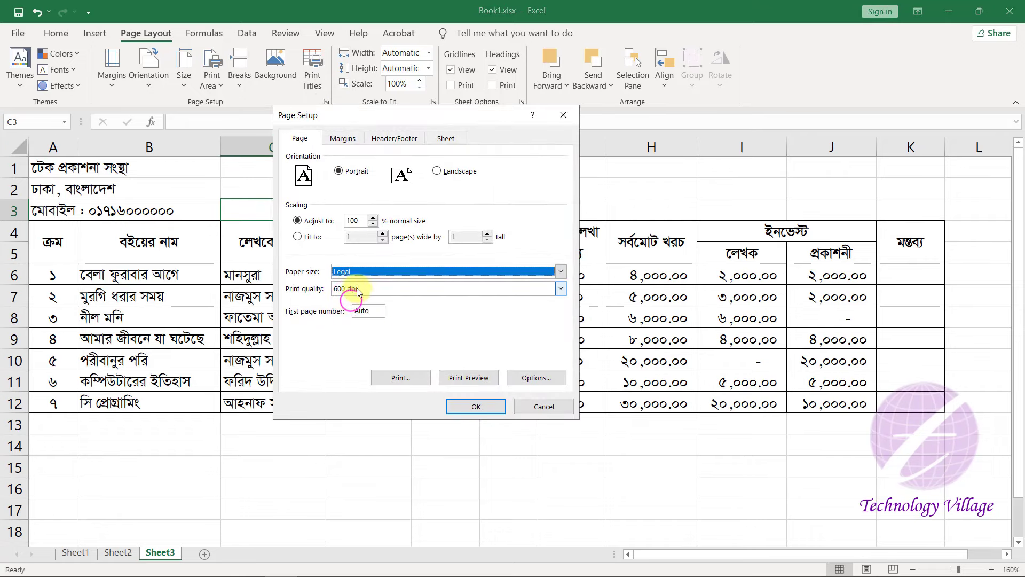
click(437, 171)
click(470, 406)
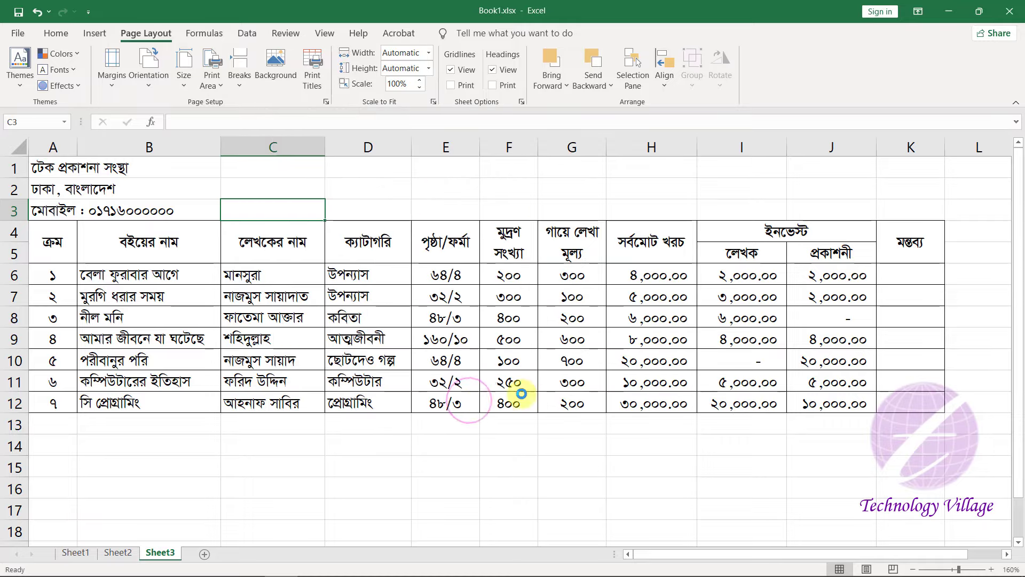
key(ctrl+p)
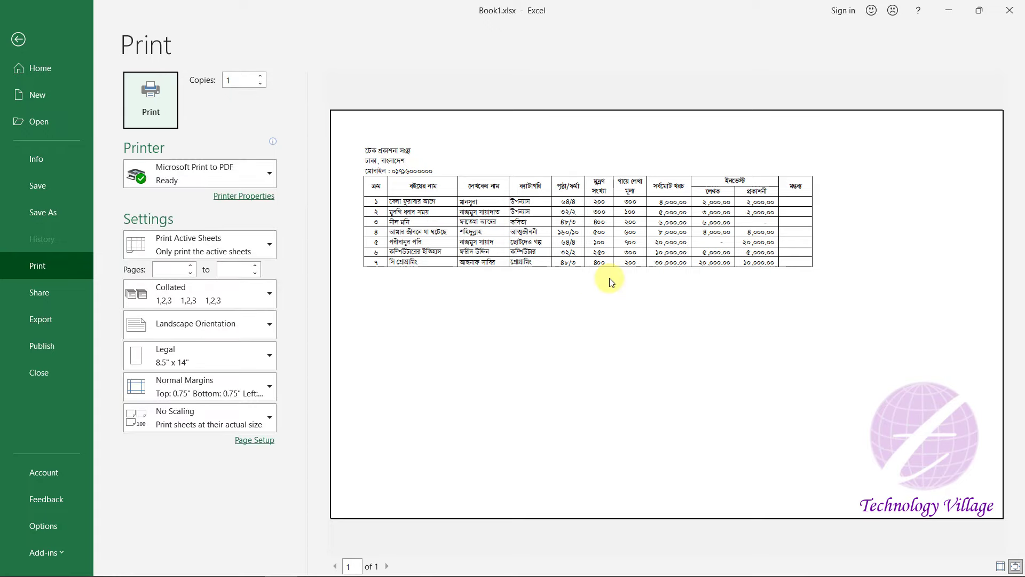
key(Escape)
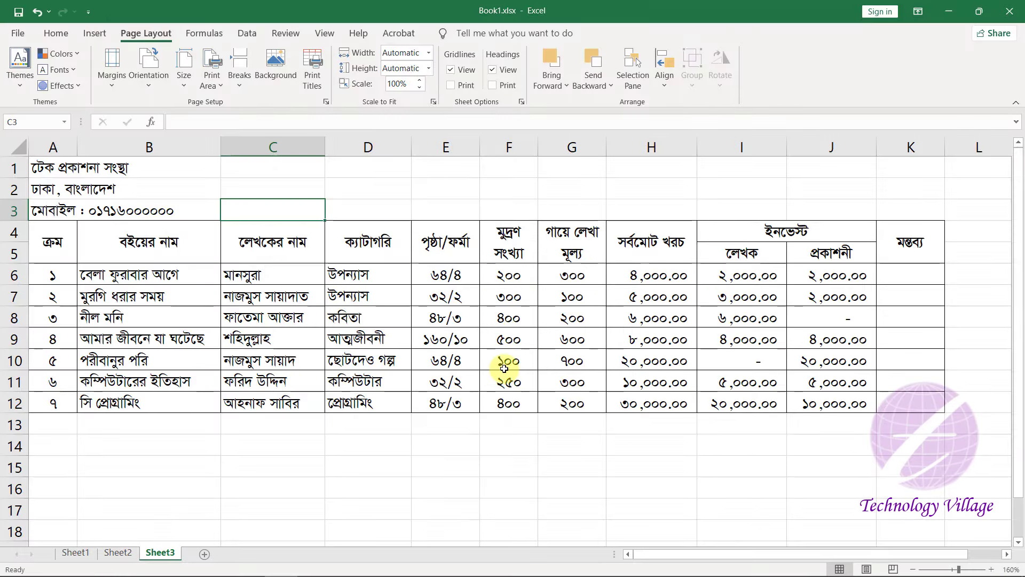
Step: Set the font size of the entire sheet to 14
key(ctrl+a)
key(ctrl+a)
click(56, 33)
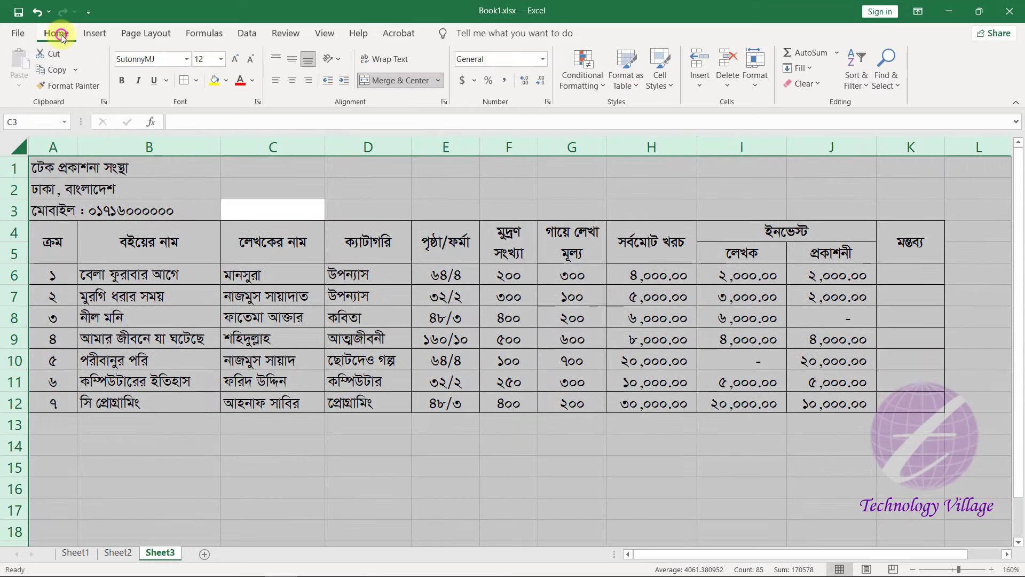
click(220, 59)
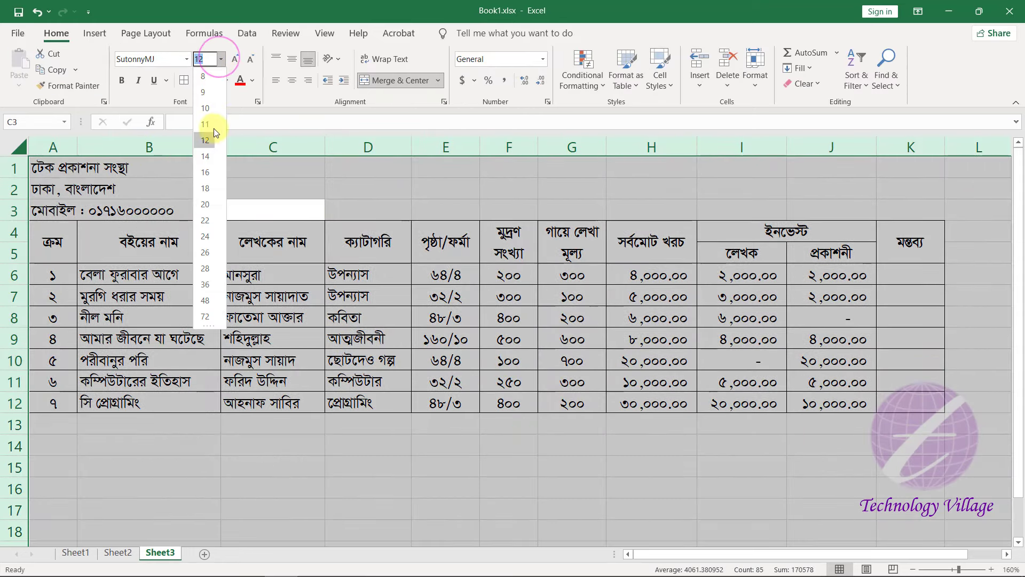
click(205, 157)
click(233, 296)
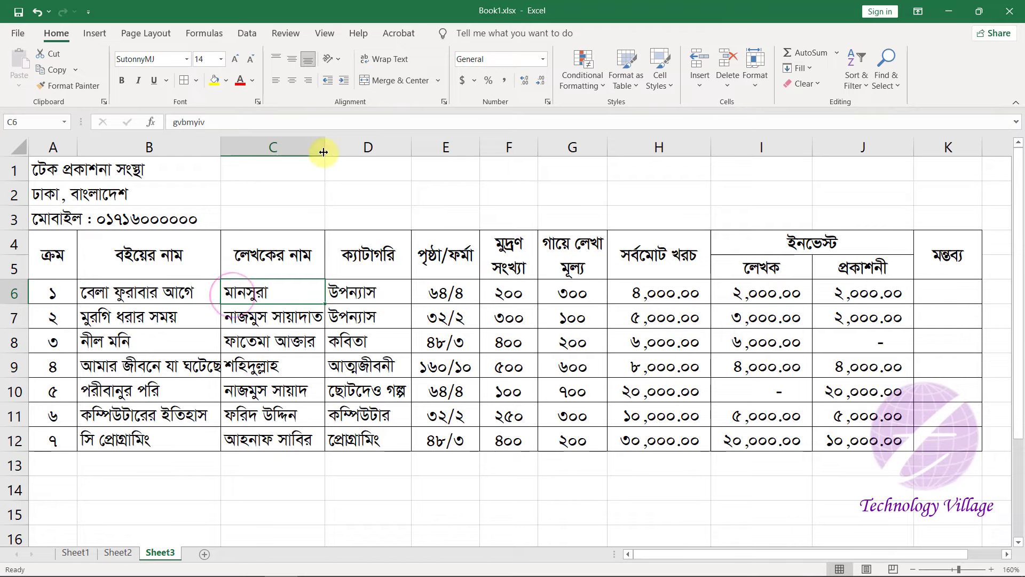
Step: Widen columns B through H and column J to fit the larger text and spread the table across the page
drag(324, 151, 360, 149)
drag(218, 149, 272, 150)
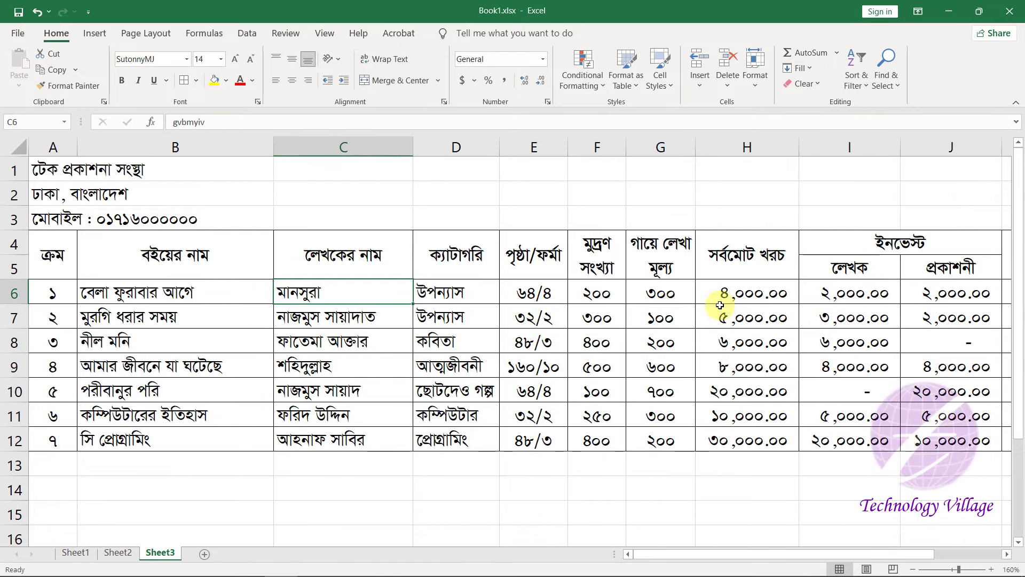
scroll(689, 324, down, 2)
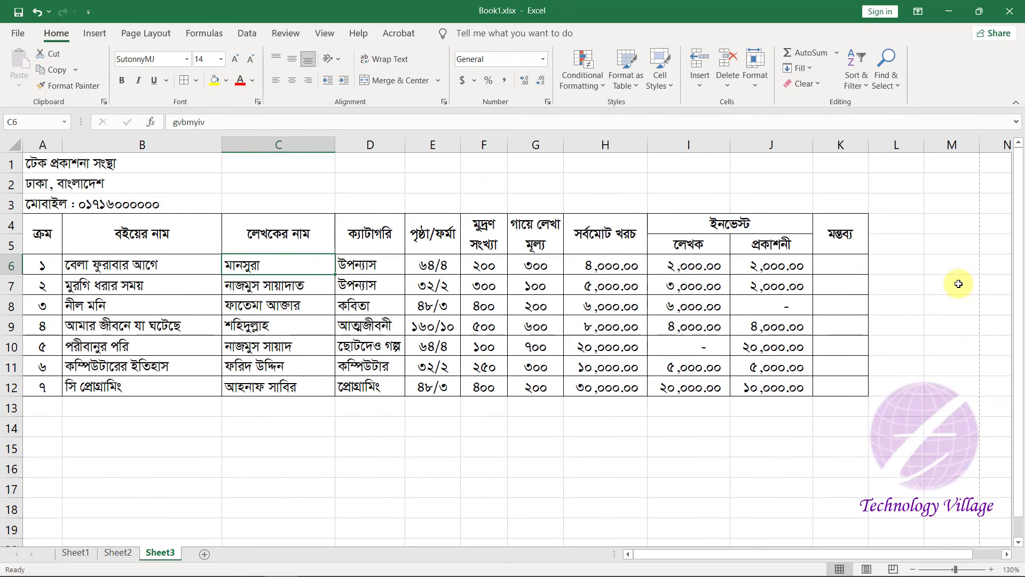
drag(812, 145, 831, 145)
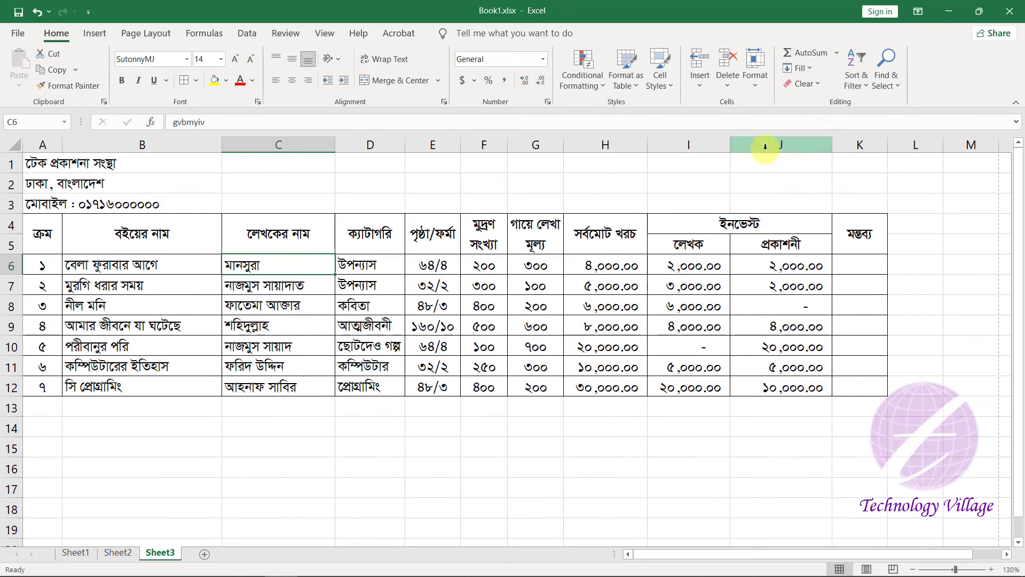
drag(647, 143, 671, 144)
drag(563, 143, 586, 144)
drag(507, 143, 532, 145)
drag(461, 144, 481, 144)
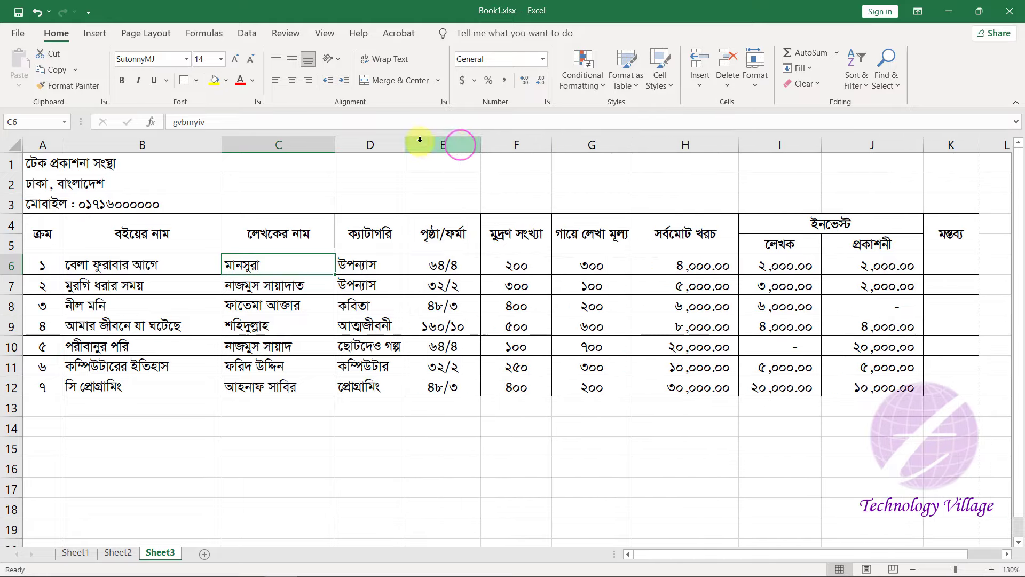
drag(405, 144, 429, 144)
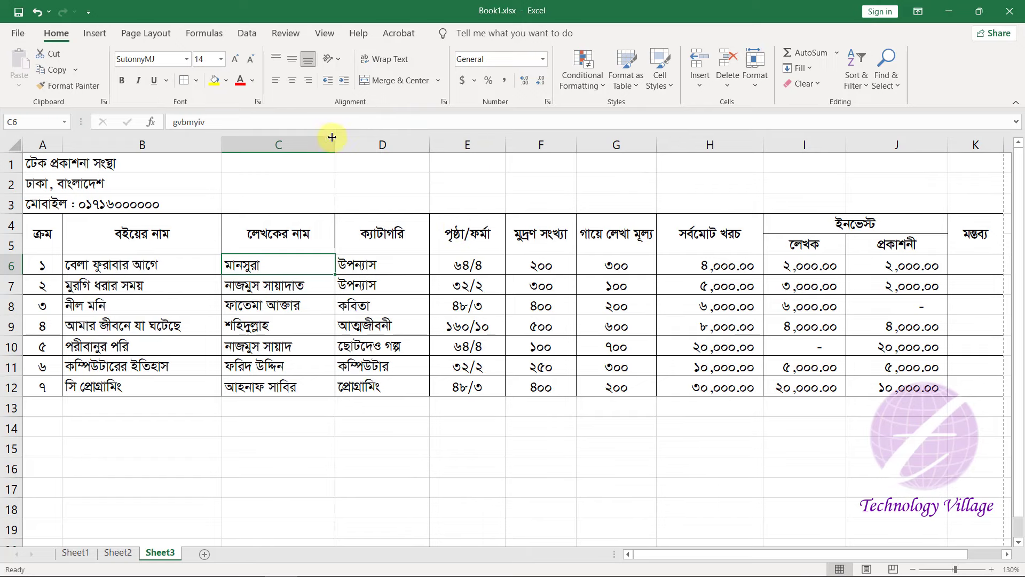
drag(335, 143, 349, 144)
Step: Widen column A slightly and narrow column H so the table through column K fits within the page-break line
scroll(929, 335, down, 1)
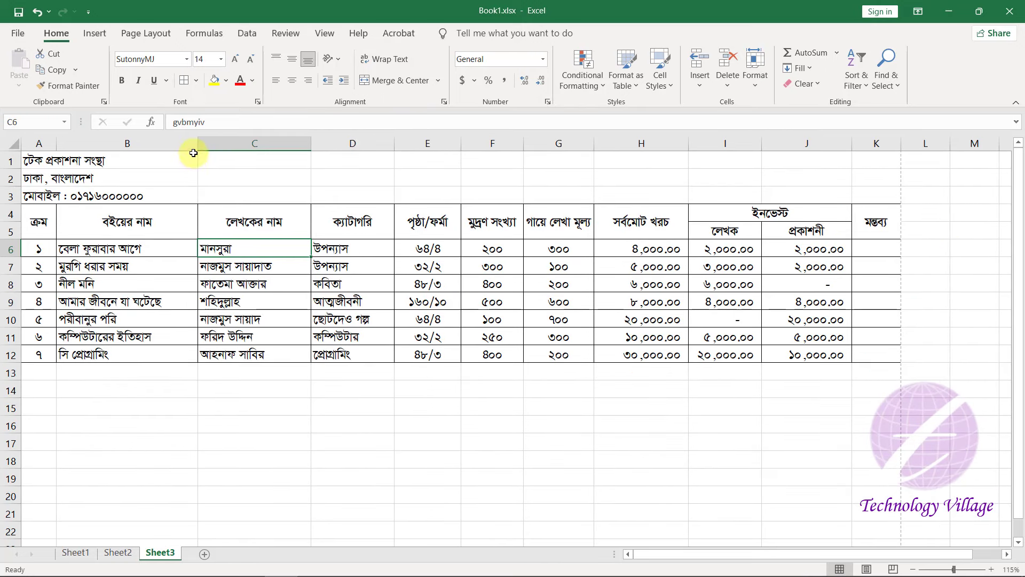
drag(53, 144, 77, 143)
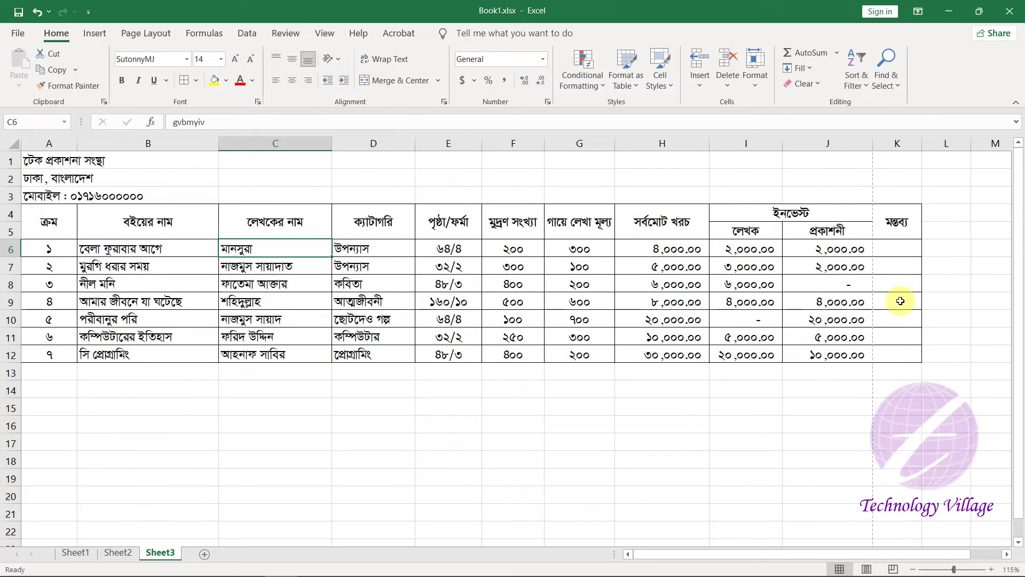
drag(709, 145, 702, 146)
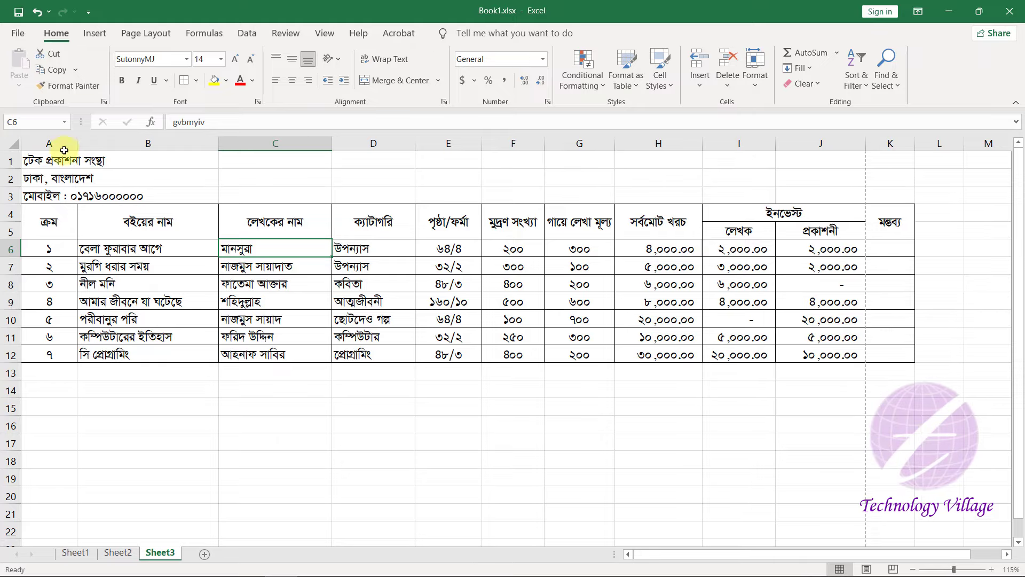
drag(78, 143, 65, 143)
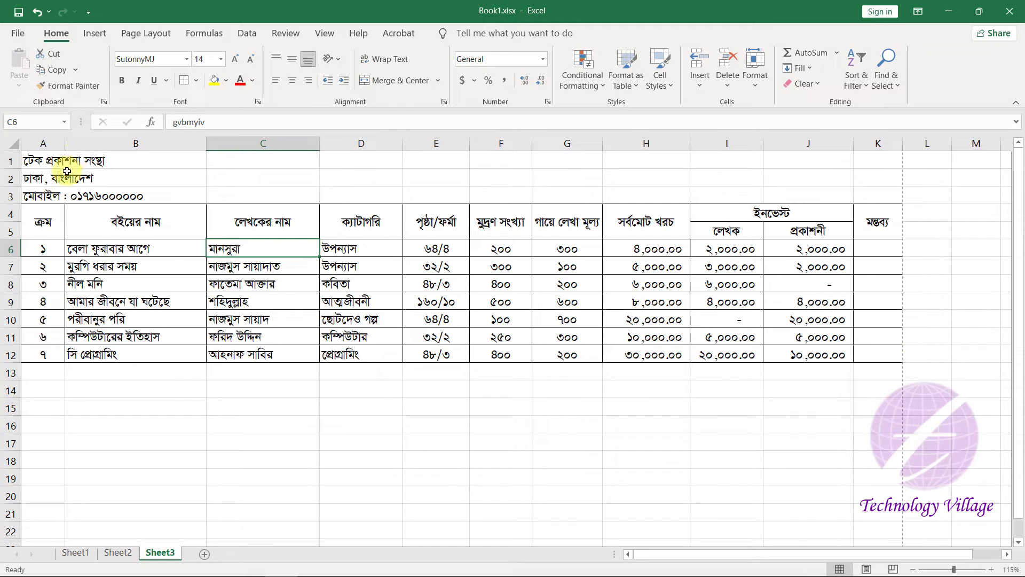
Step: Merge and center the publisher's name, address and phone lines separately across columns A to K in rows 1 to 3
drag(28, 160, 863, 164)
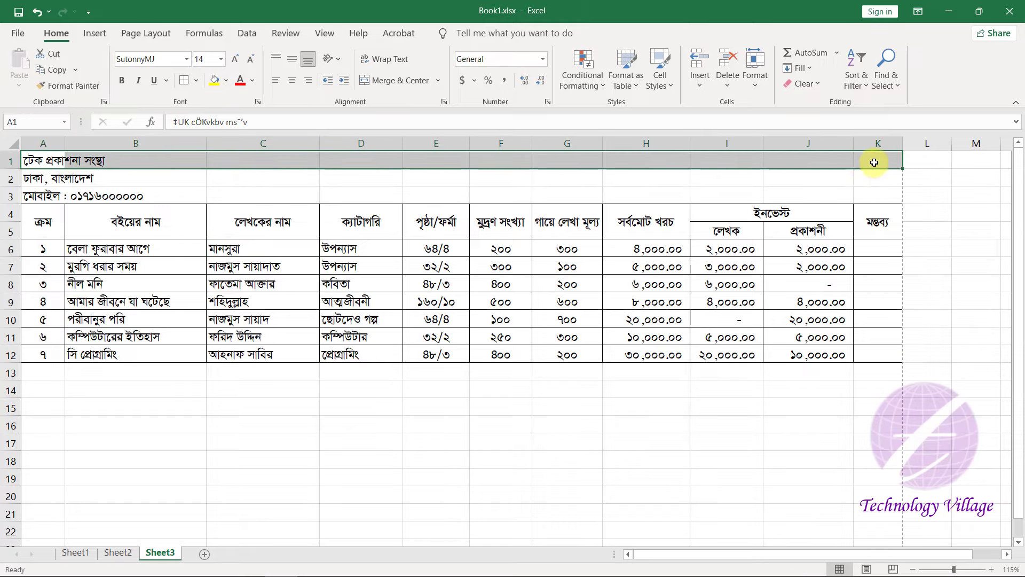
click(383, 84)
drag(35, 179, 876, 180)
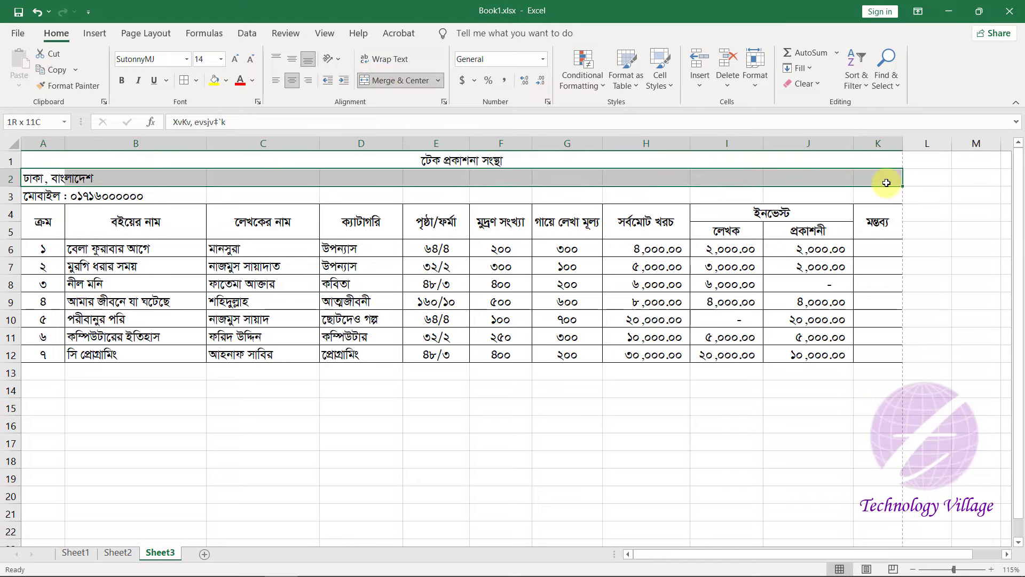
click(385, 79)
drag(64, 192, 892, 193)
click(389, 80)
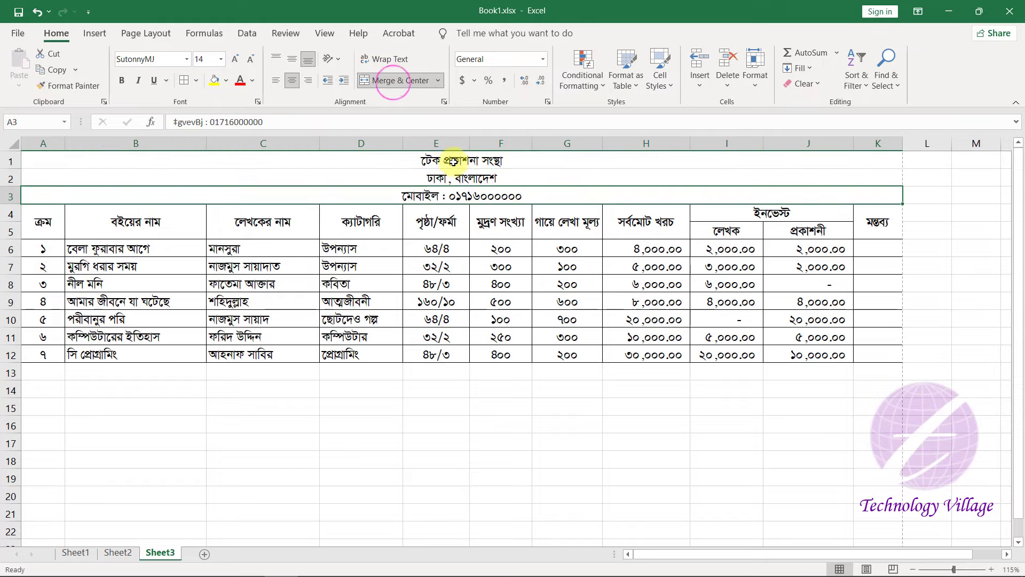
Step: Enlarge the publisher's name in row 1 to font size 22
click(452, 161)
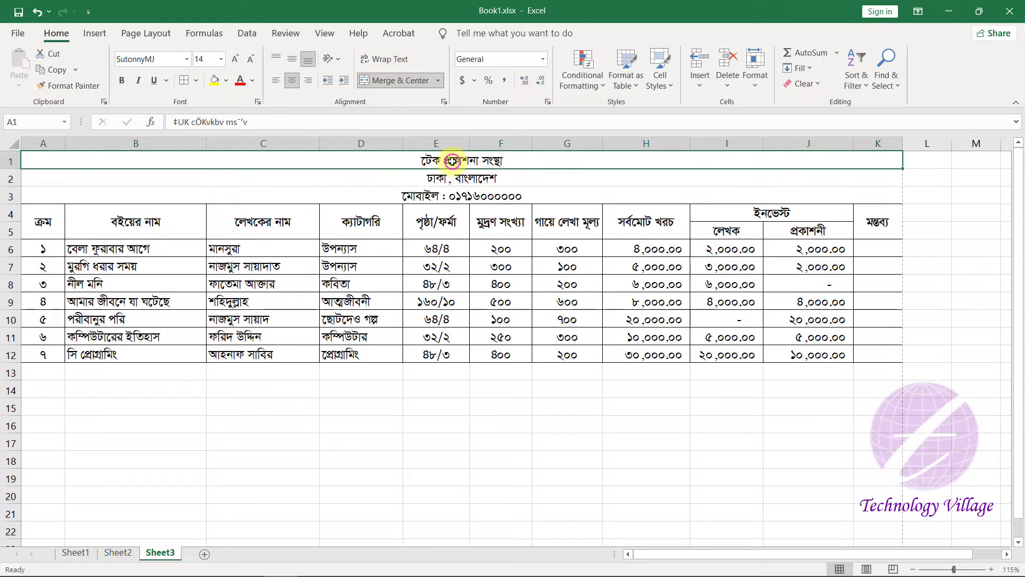
click(237, 59)
click(236, 59)
click(237, 59)
click(236, 59)
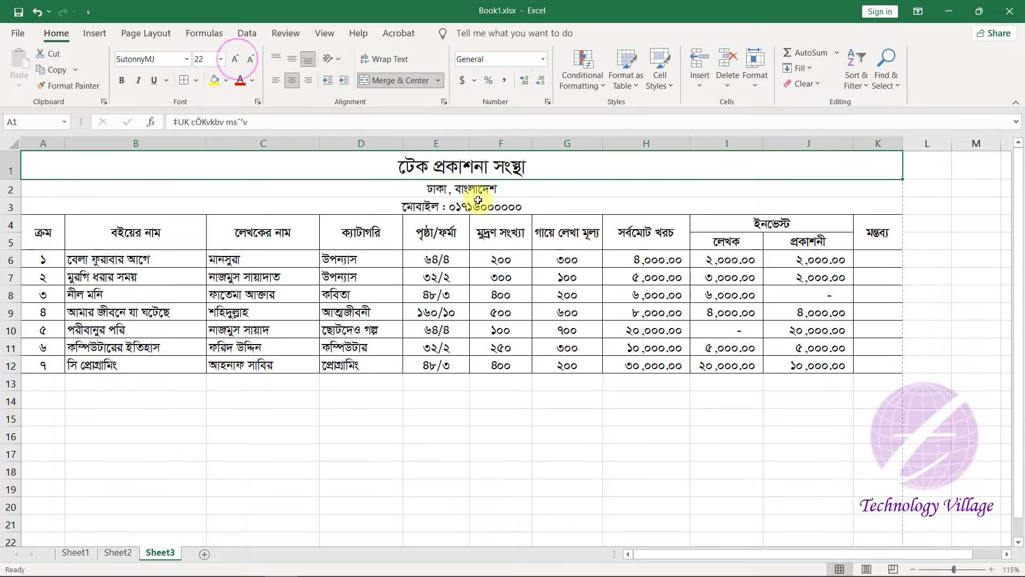
Step: Insert a blank row above the table headings at row 4
click(470, 192)
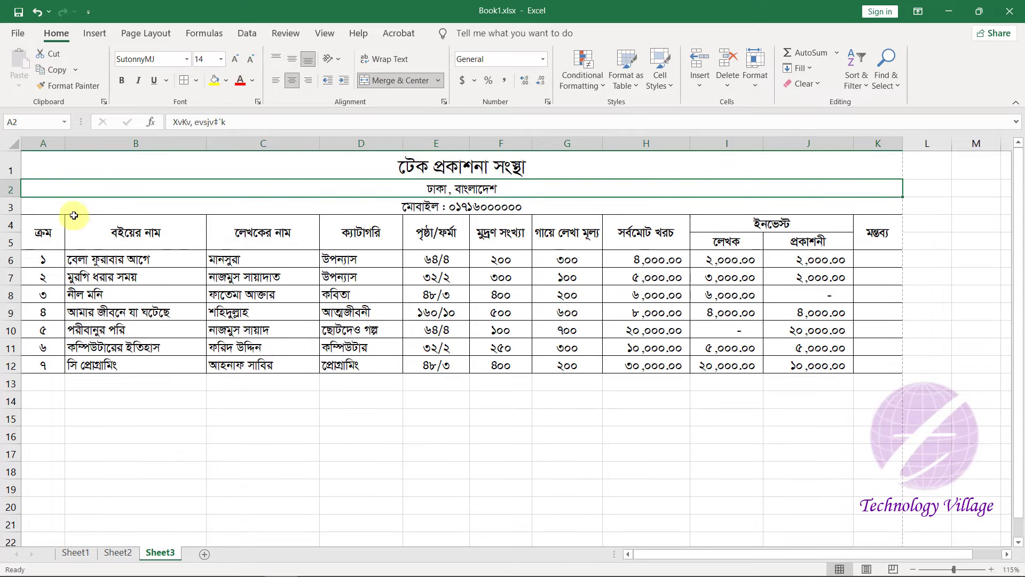
right_click(10, 223)
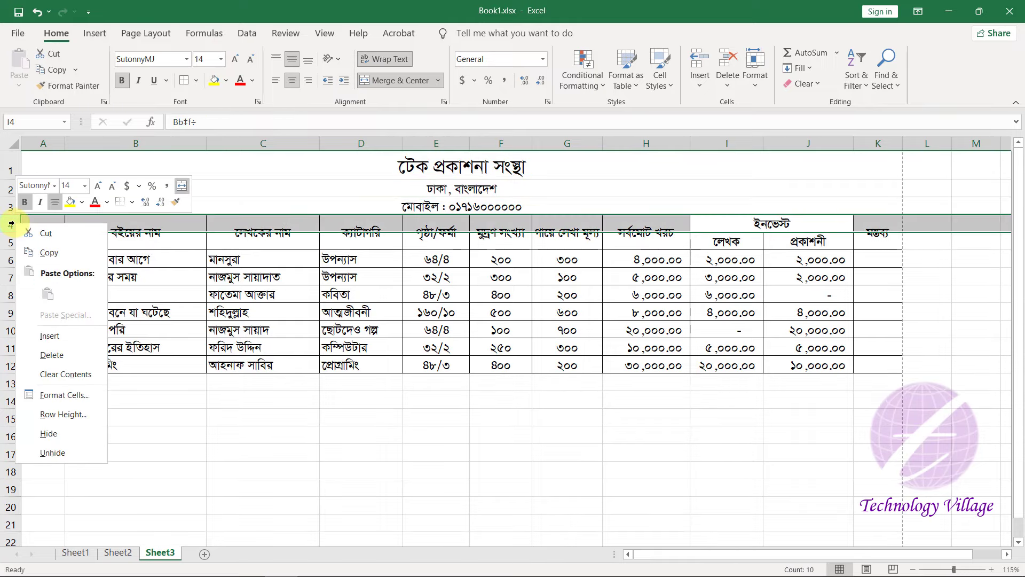
click(49, 335)
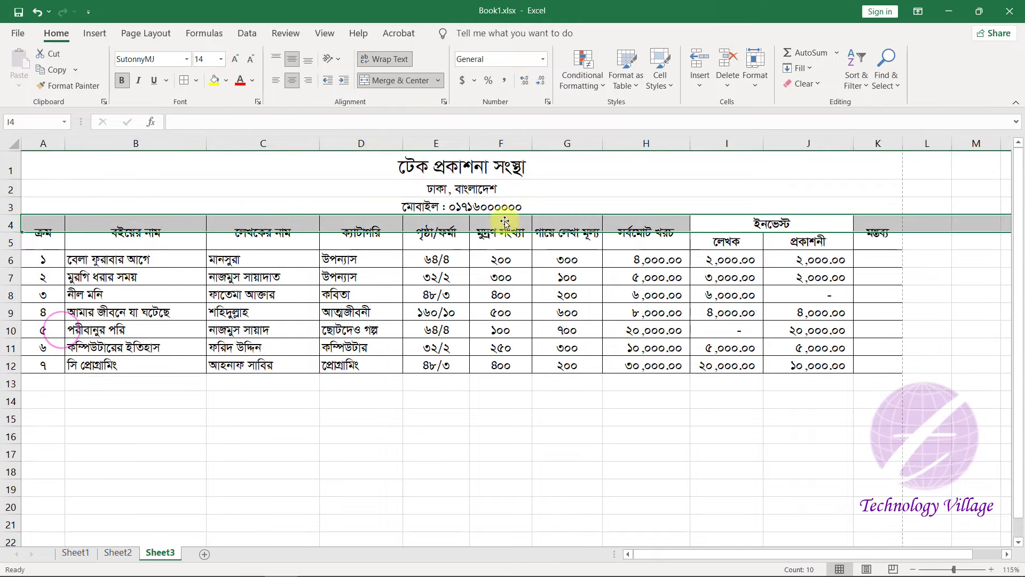
click(480, 226)
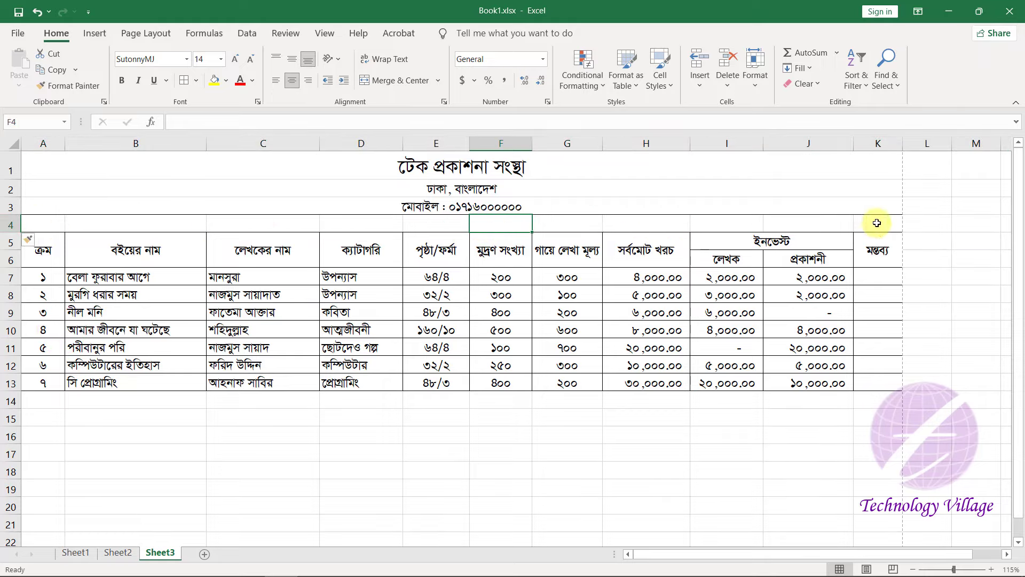
Step: Remove all borders from the phone line and the blank row beneath it, rows 3 and 4
click(34, 205)
drag(34, 204, 33, 221)
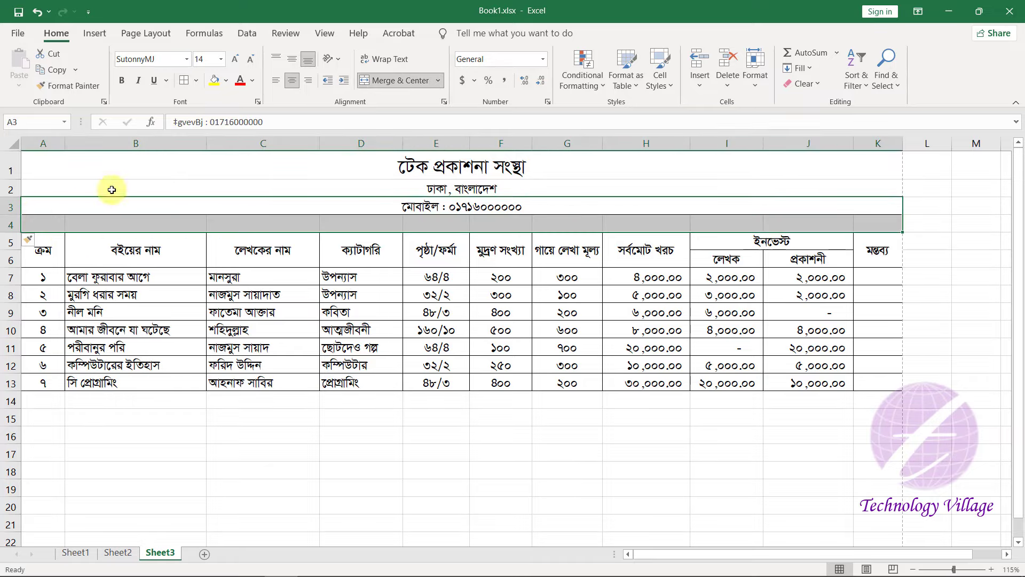
click(195, 81)
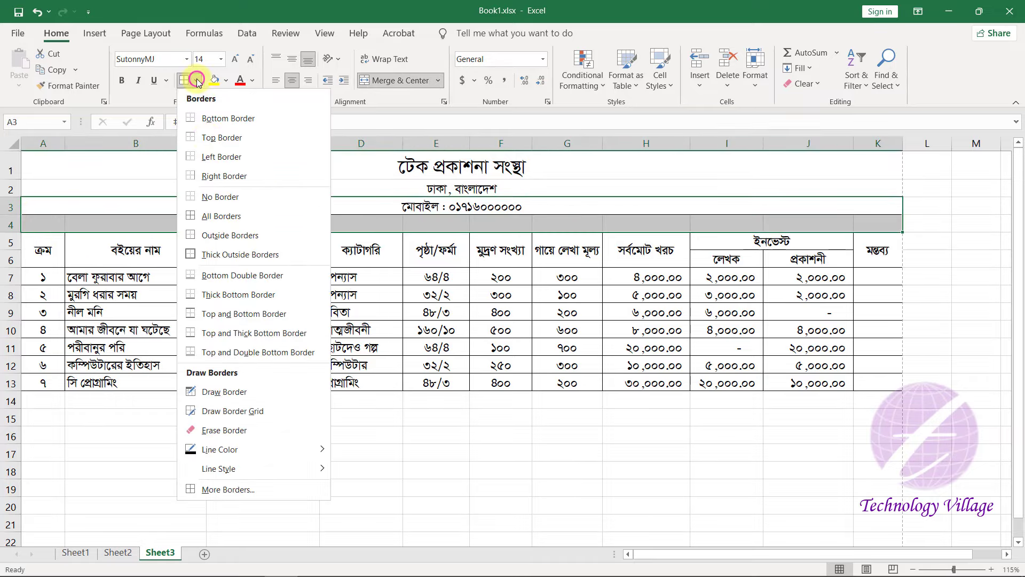
click(222, 196)
Step: Apply all borders to the table's heading rows 5 and 6 from column A to K
click(223, 249)
drag(48, 249, 861, 256)
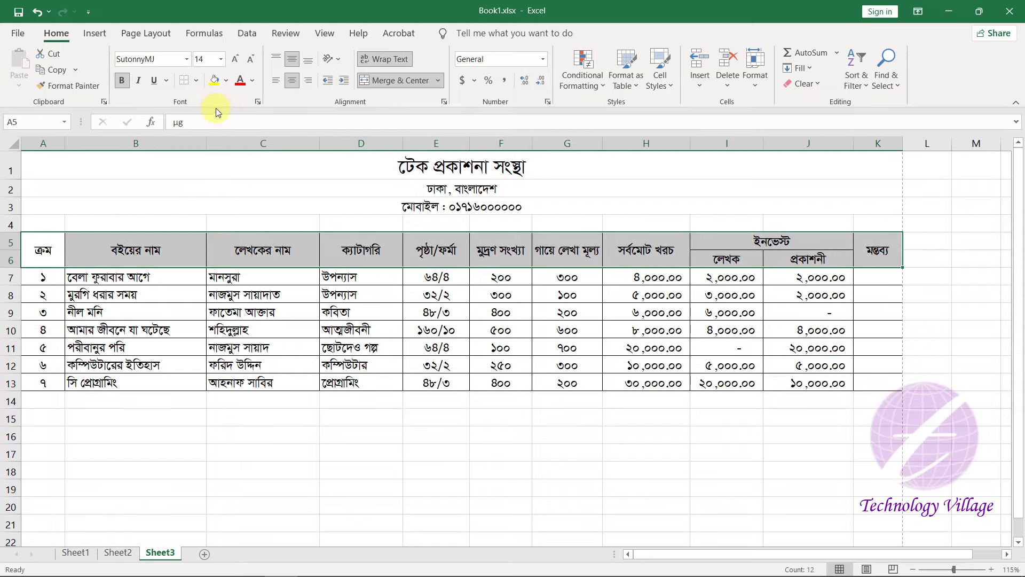
click(196, 82)
click(215, 214)
click(424, 311)
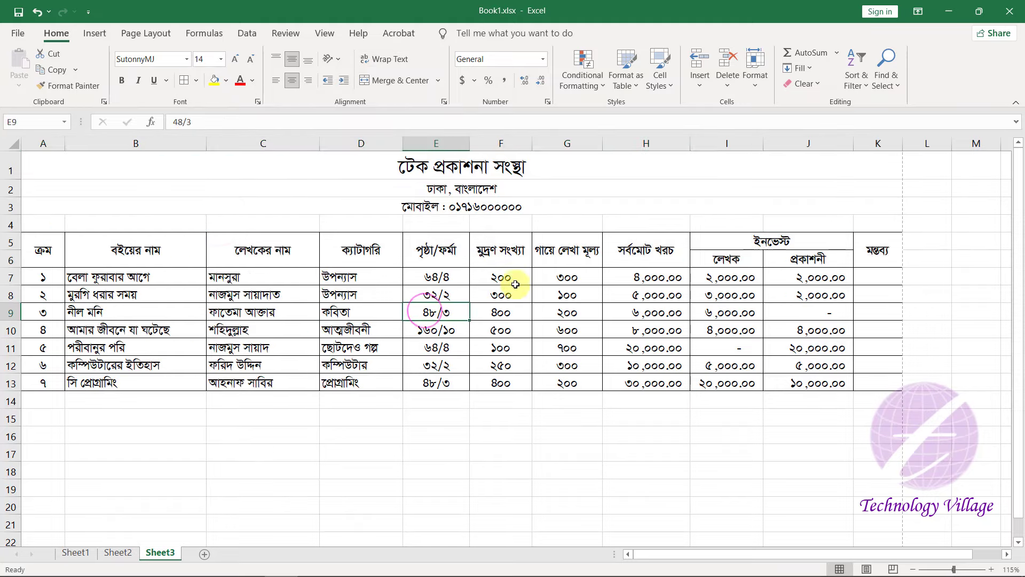
Step: Check the sheet's layout in the print preview and return to the worksheet
click(721, 453)
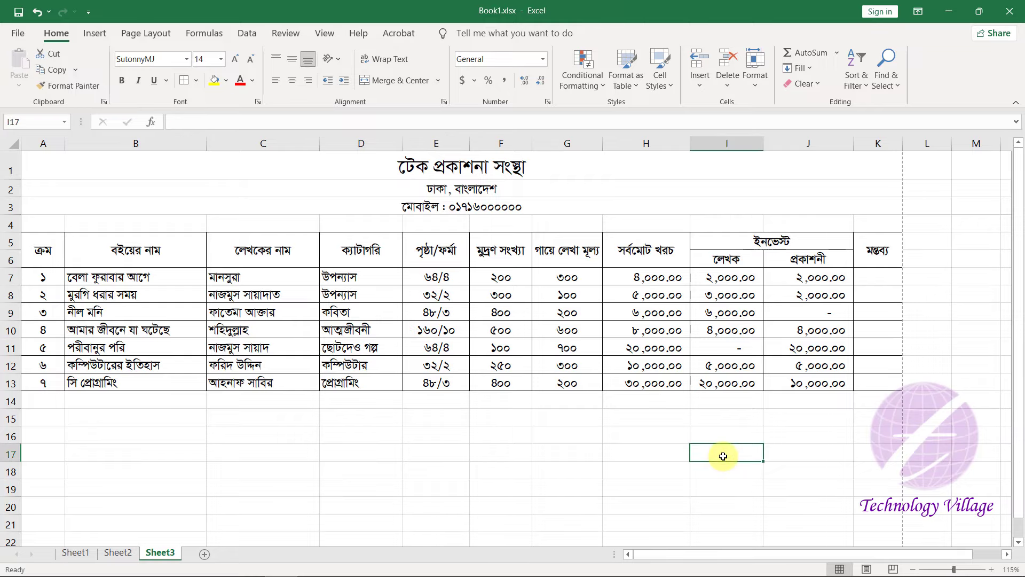
key(ctrl+p)
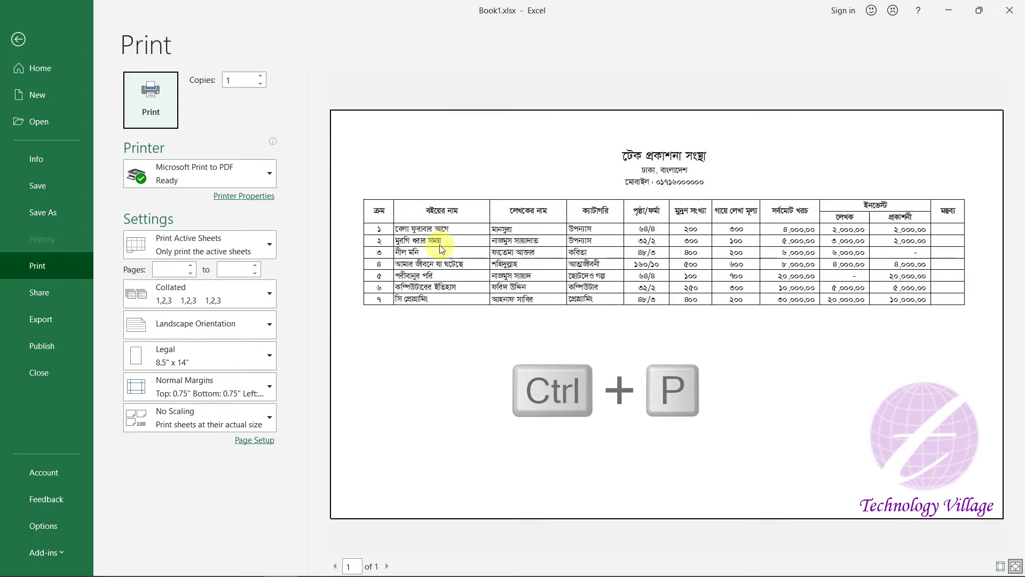
key(Escape)
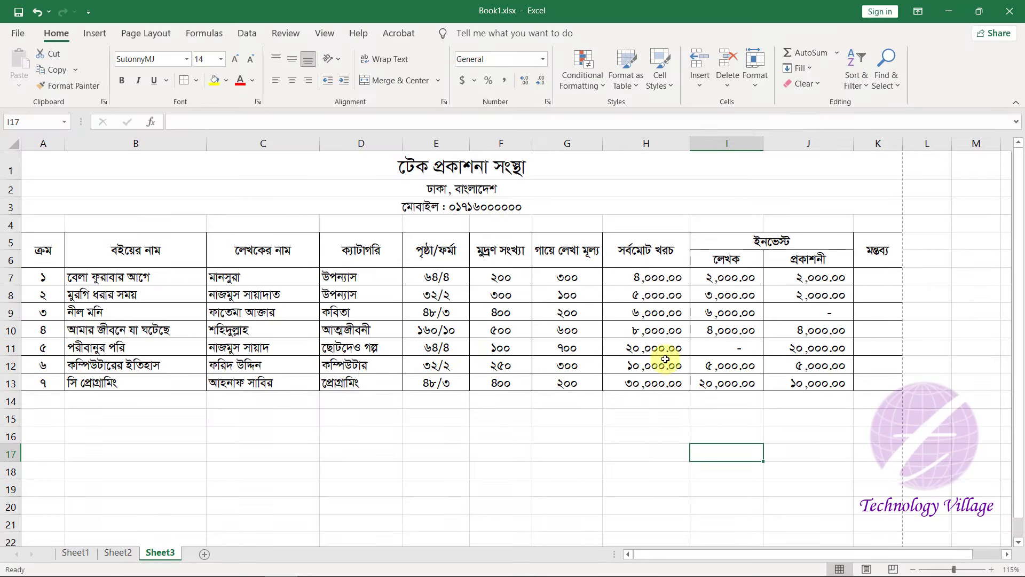
Step: Total the cost column H7:H13 in H14 with AutoSum and copy the formula across to I14 and J14
click(662, 398)
drag(656, 275, 647, 404)
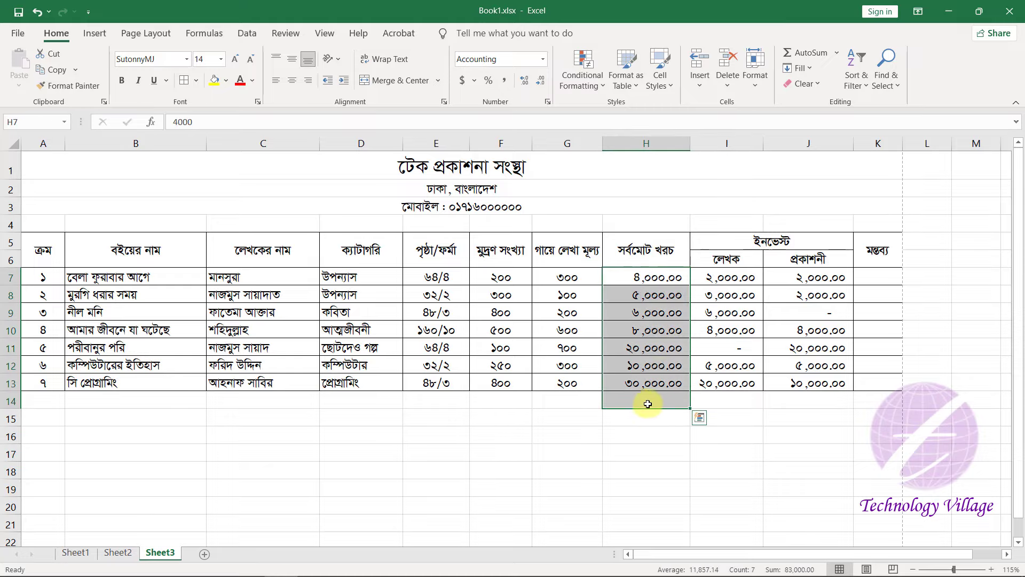
click(806, 52)
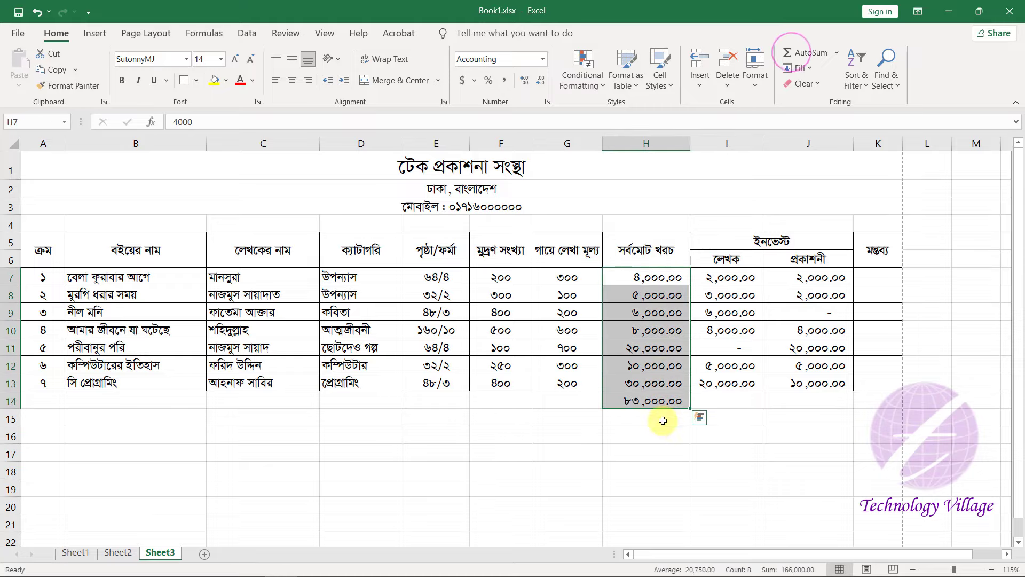
click(662, 399)
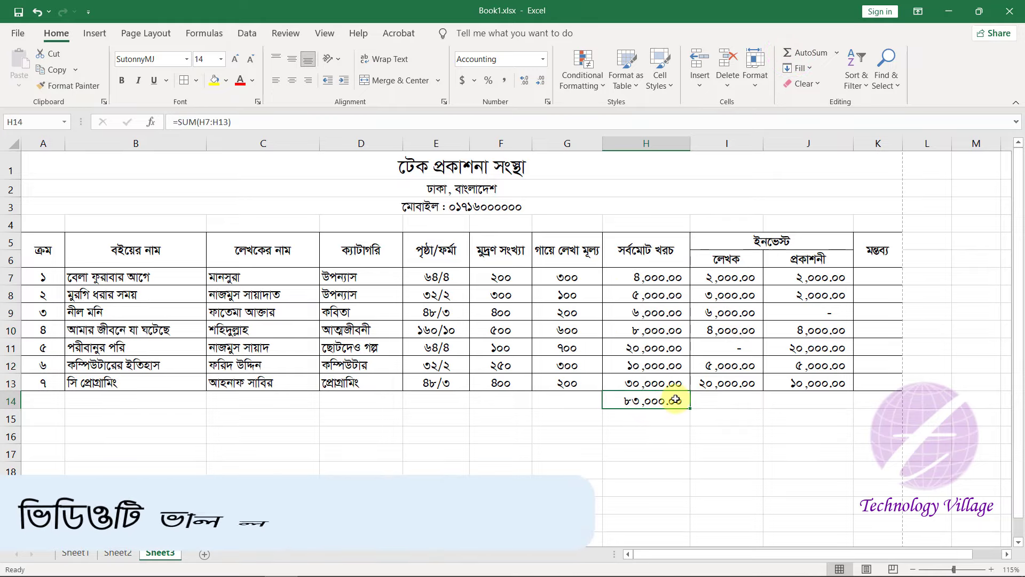
click(655, 403)
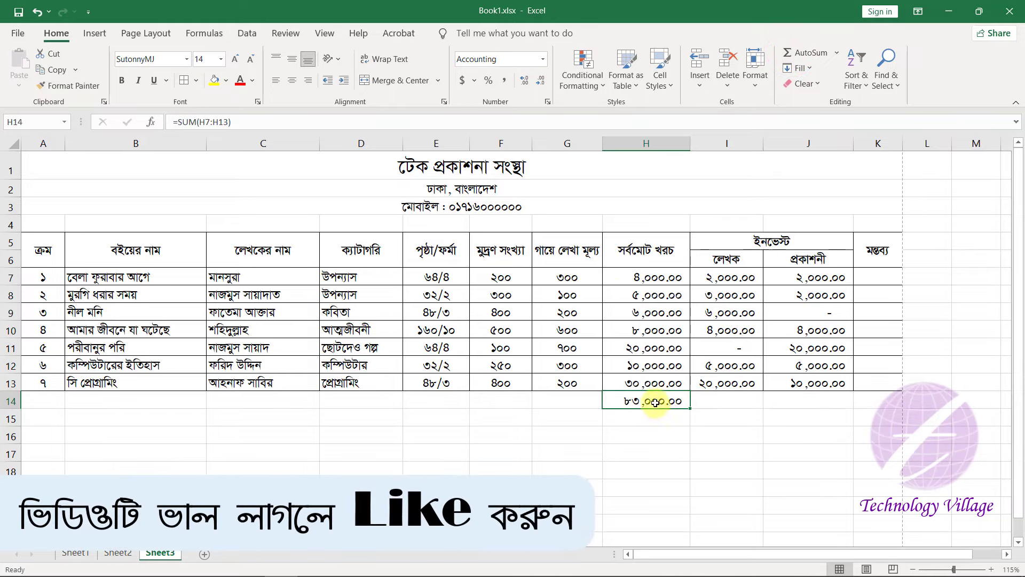
drag(690, 410, 841, 405)
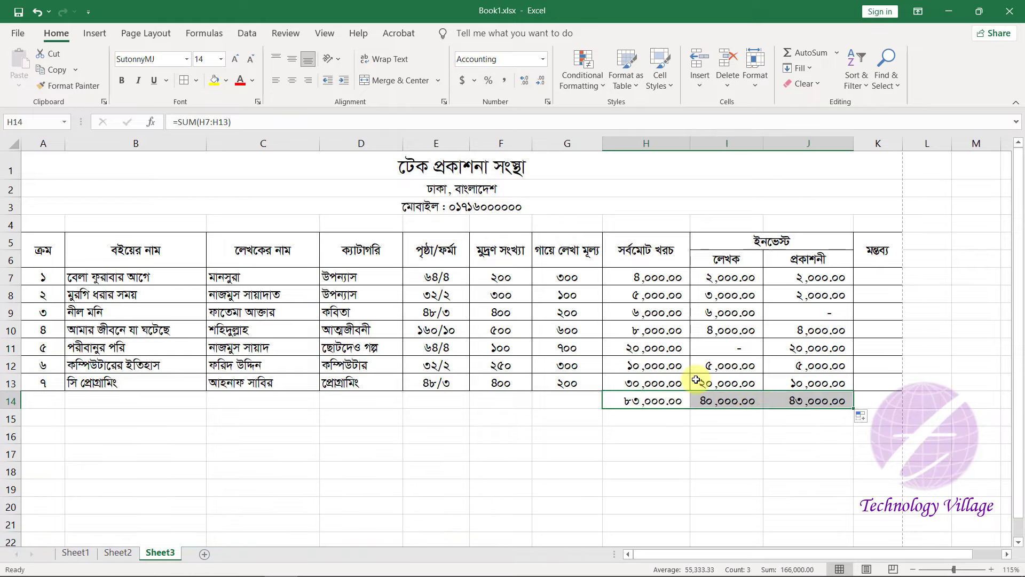
click(579, 425)
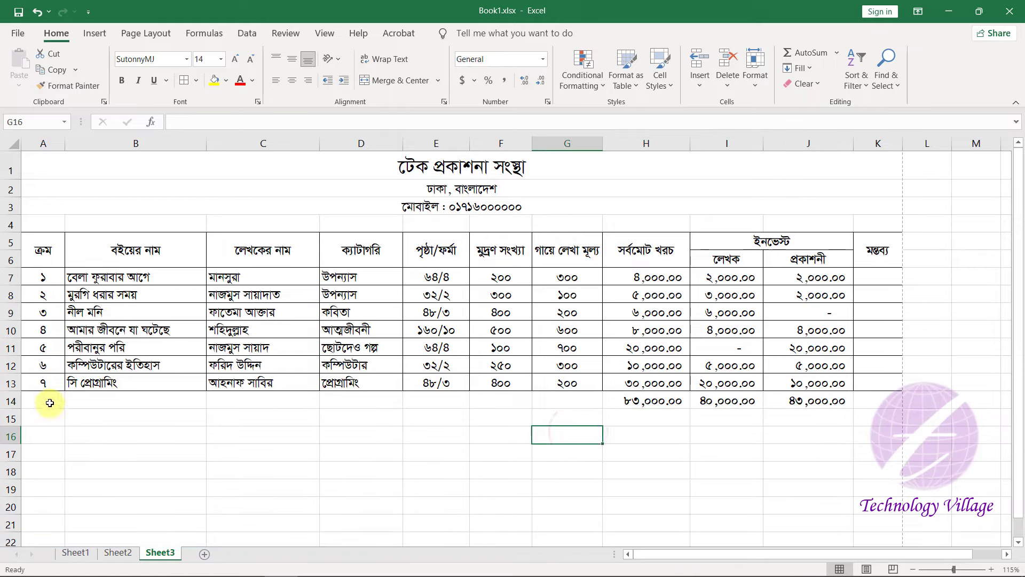
Step: Apply all borders to the totals row from A14 to K14
drag(51, 402, 835, 401)
drag(896, 389, 894, 395)
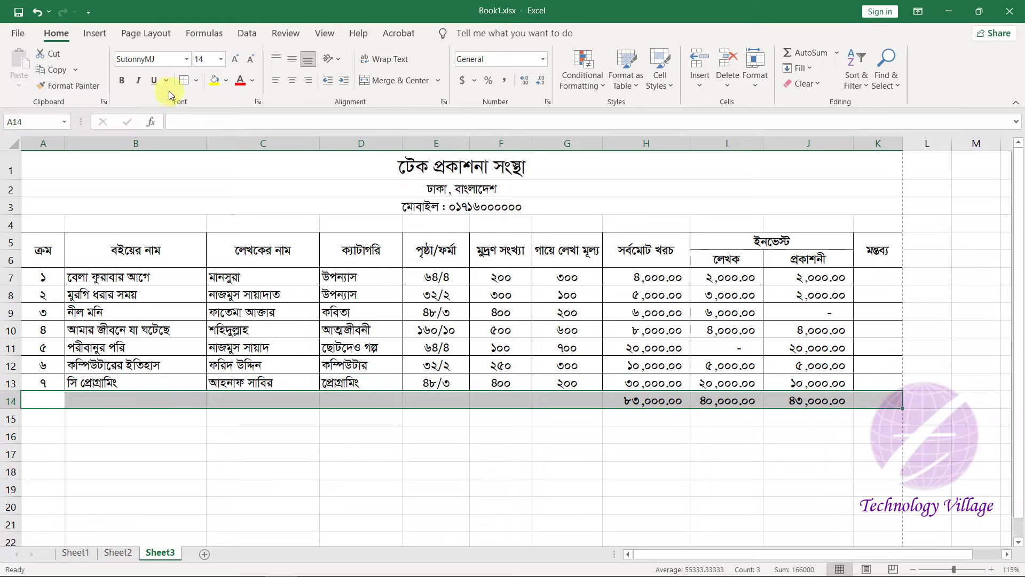
click(229, 402)
Step: Merge and center A14 to G14 and enter the label মোট in it
drag(45, 400, 544, 399)
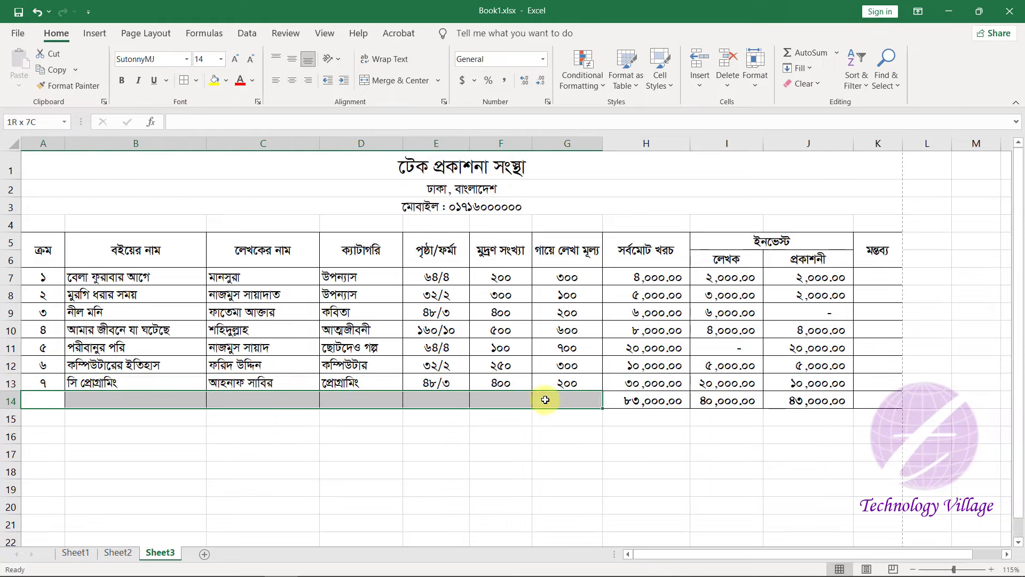
click(395, 80)
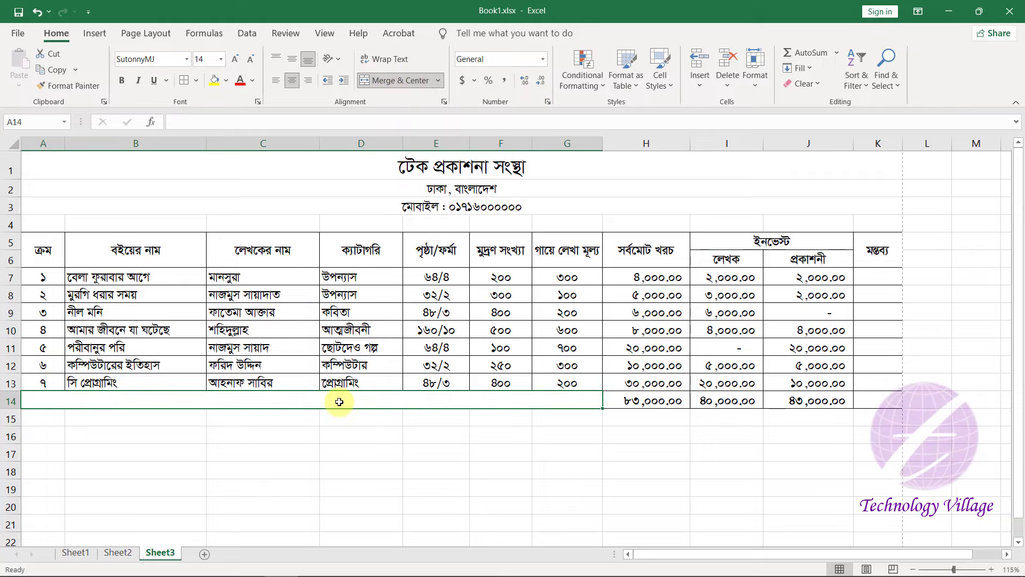
text(‡gvU)
key(Return)
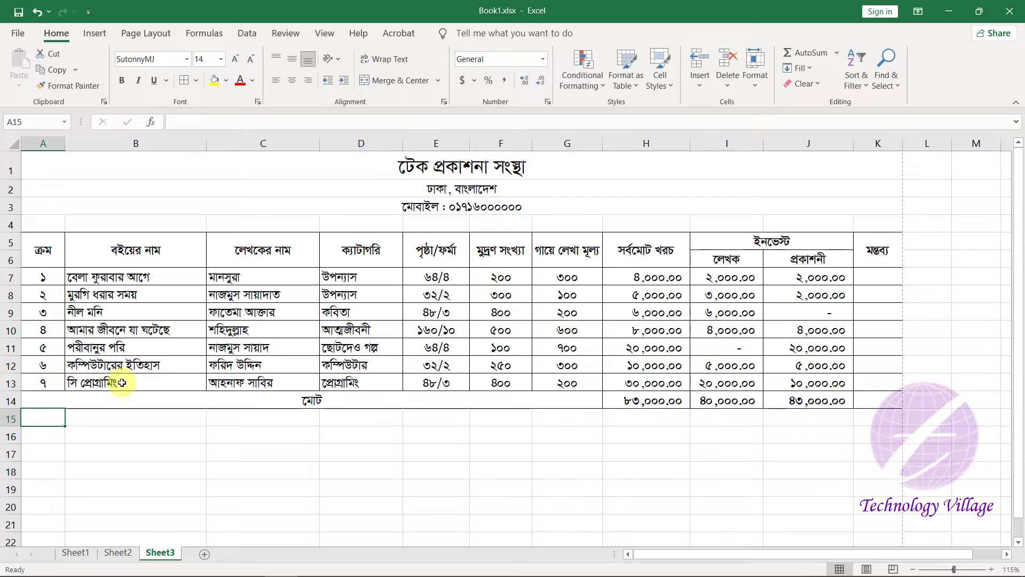
Step: Try inserting a blank row above the মোট row and undo the insertion
click(12, 399)
right_click(12, 400)
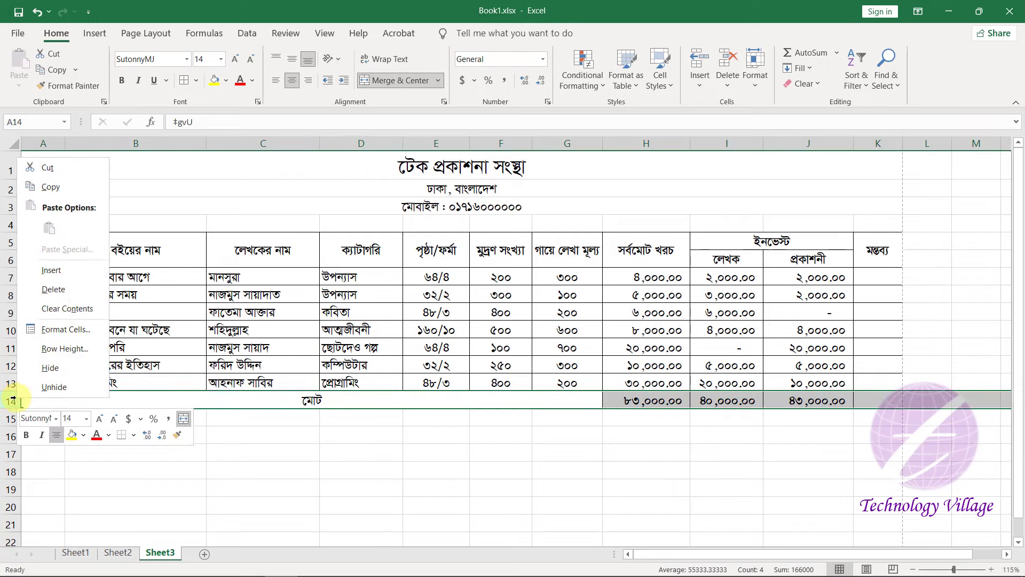
click(66, 268)
drag(46, 396, 825, 398)
click(824, 398)
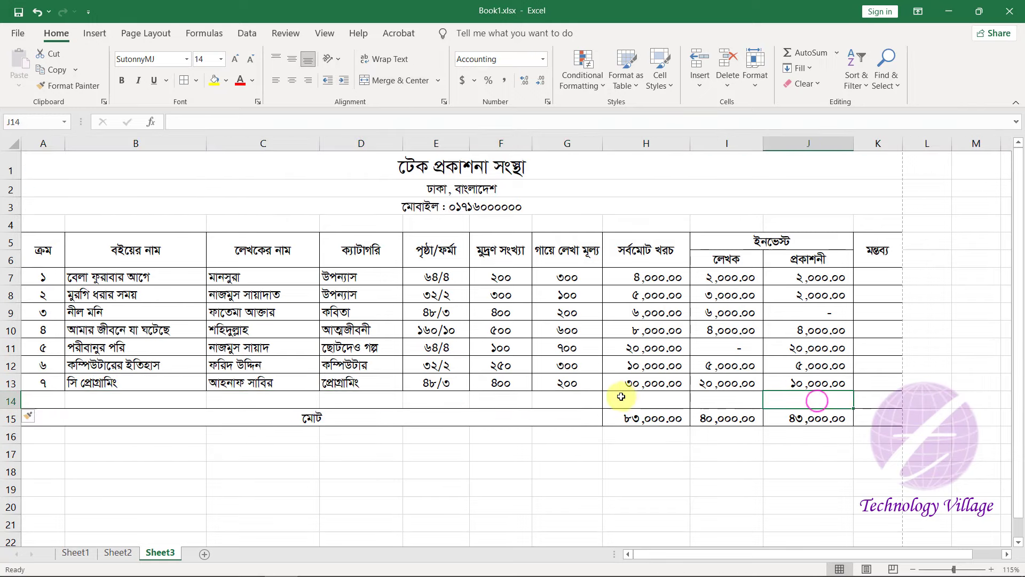
key(ctrl+z)
click(529, 448)
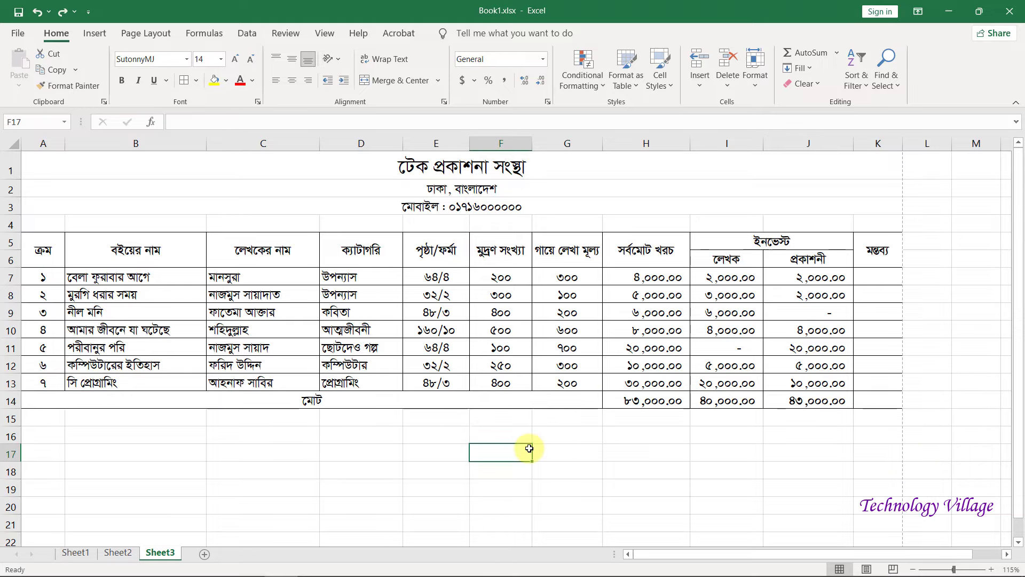